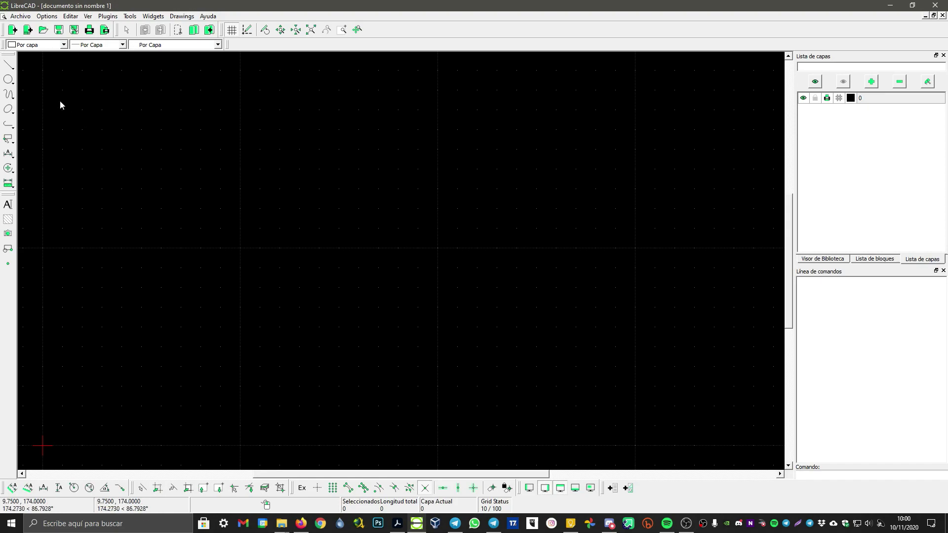
drag(43, 359, 253, 448)
drag(267, 364, 337, 443)
drag(42, 67, 315, 444)
drag(46, 71, 525, 443)
drag(64, 88, 247, 417)
drag(73, 86, 495, 417)
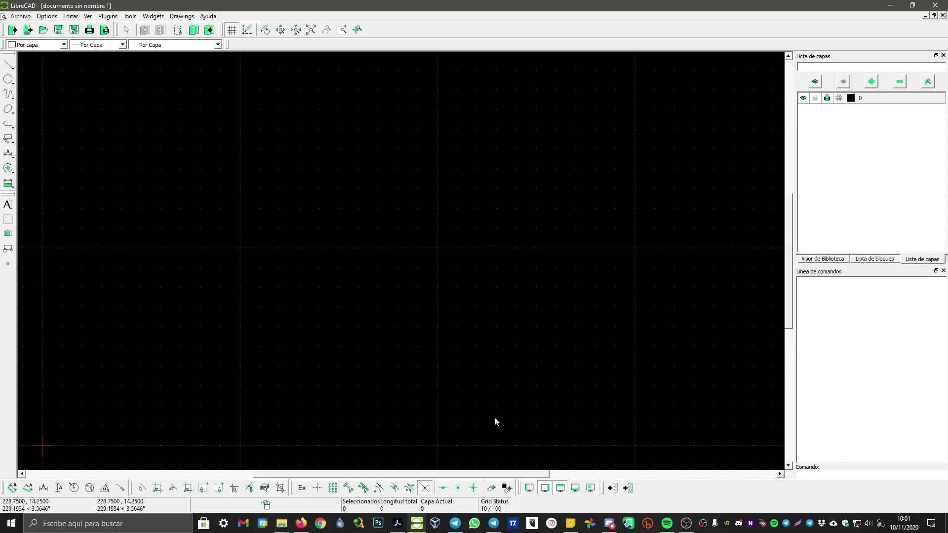
drag(47, 371, 286, 444)
drag(295, 378, 353, 433)
middle_drag(49, 430, 273, 354)
scroll(306, 297, up, 5)
drag(238, 306, 305, 352)
right_click(305, 351)
scroll(345, 321, down, 2)
middle_drag(394, 288, 153, 402)
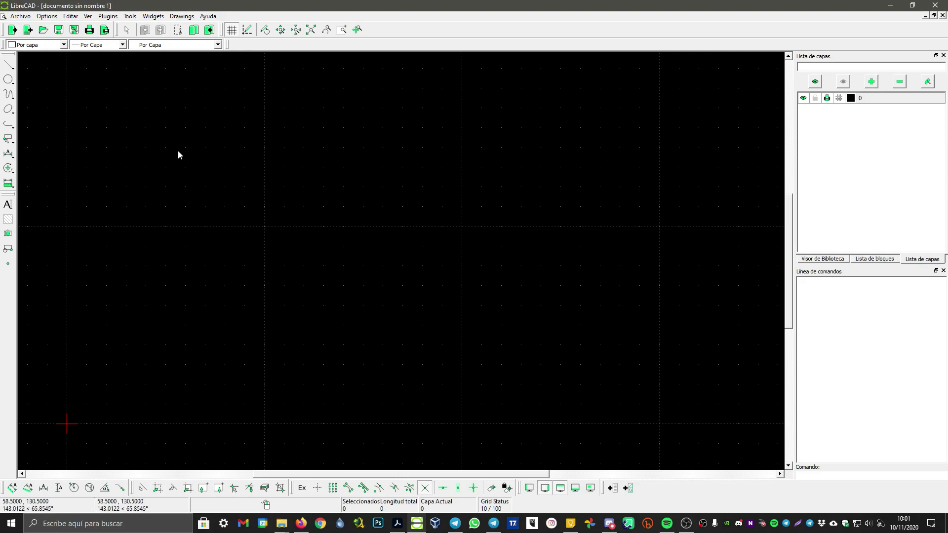
- Review the default units in the application preferences and accept the dialog
click(45, 17)
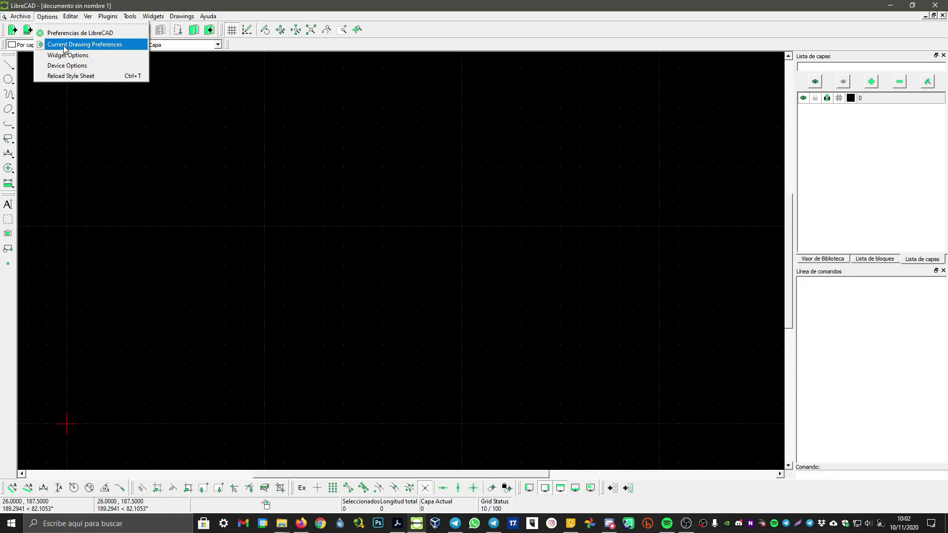
click(80, 33)
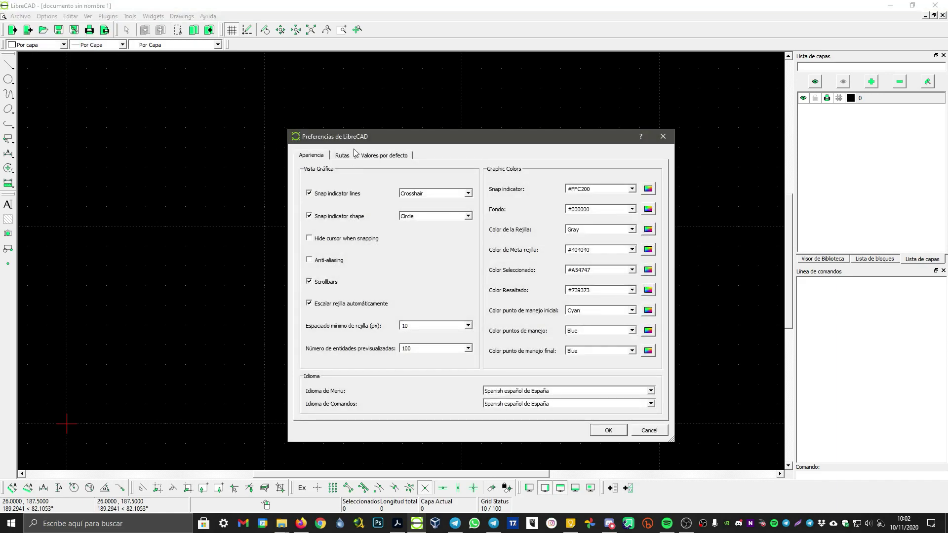
click(375, 156)
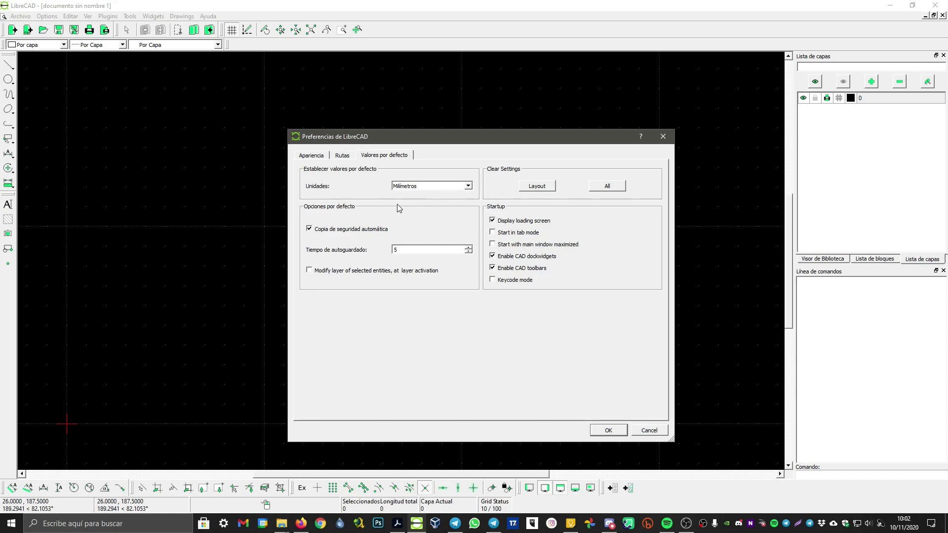
click(608, 430)
- Set the current drawing's main unit to Milímetros in the drawing preferences
click(48, 16)
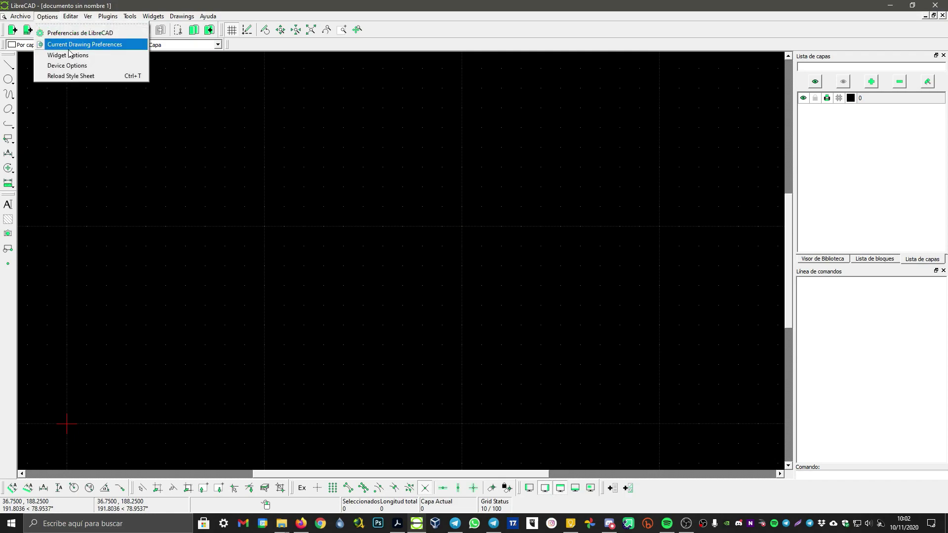
click(70, 47)
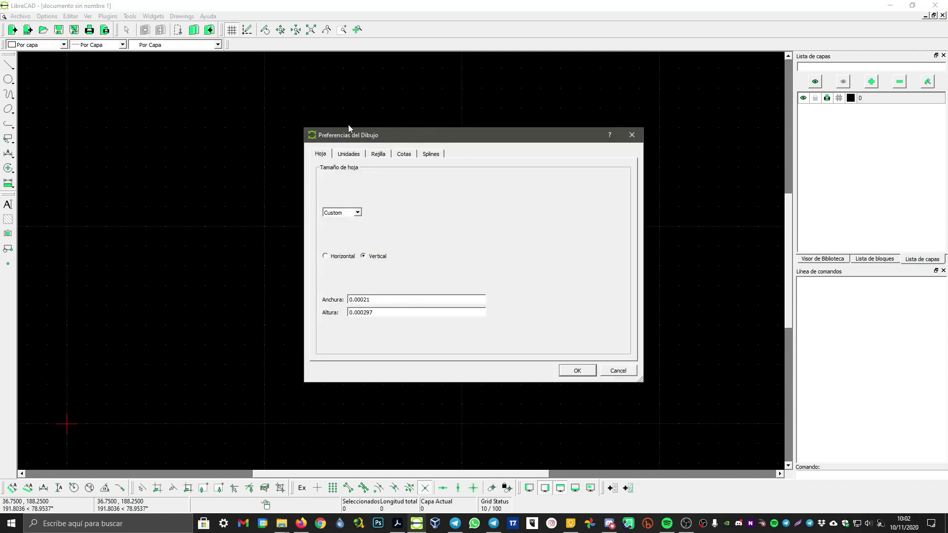
click(354, 155)
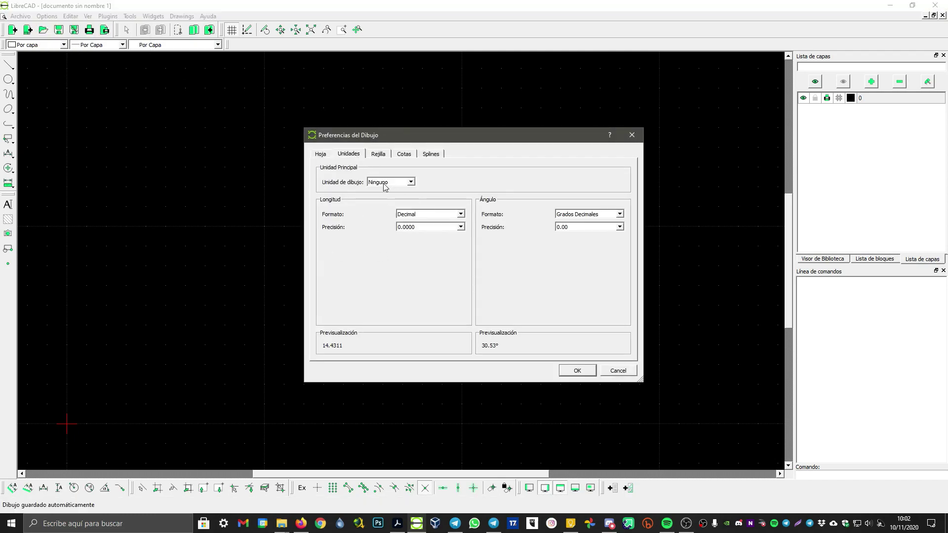
click(385, 186)
click(385, 216)
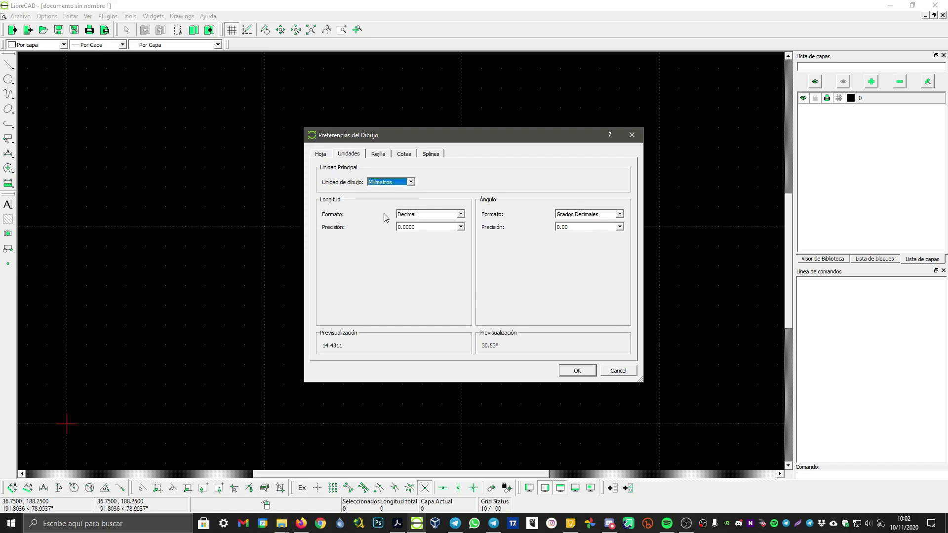
click(578, 374)
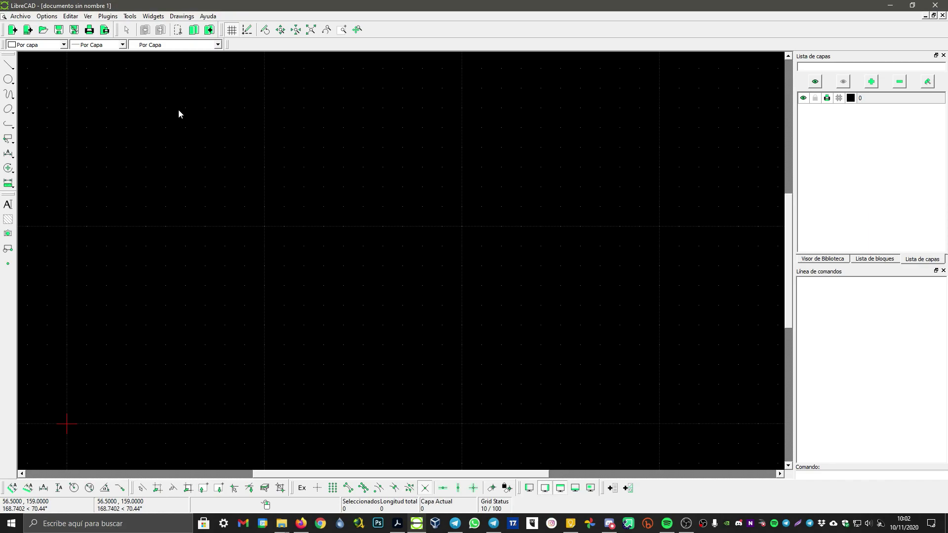
- Draw a rectangle with its first corner at 0,0 and its second corner at 25,30.5
click(8, 65)
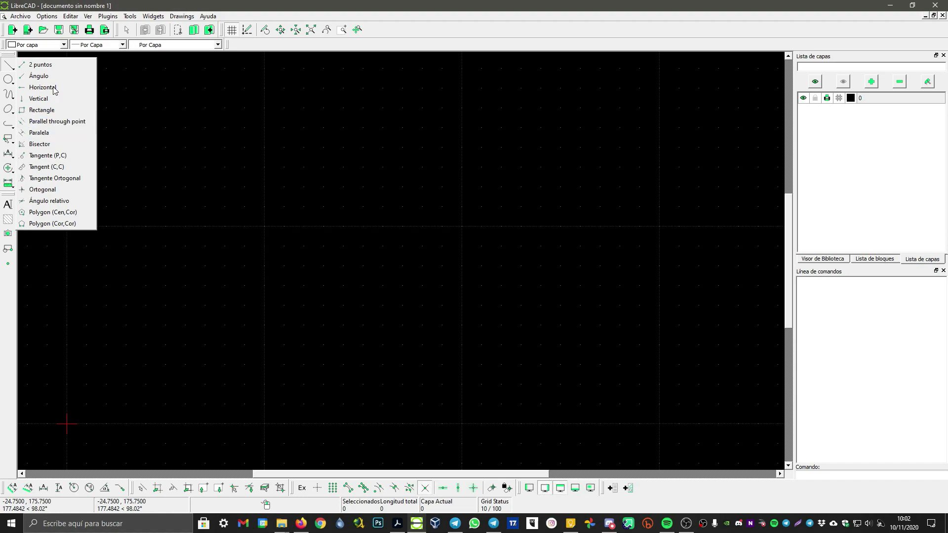
click(51, 113)
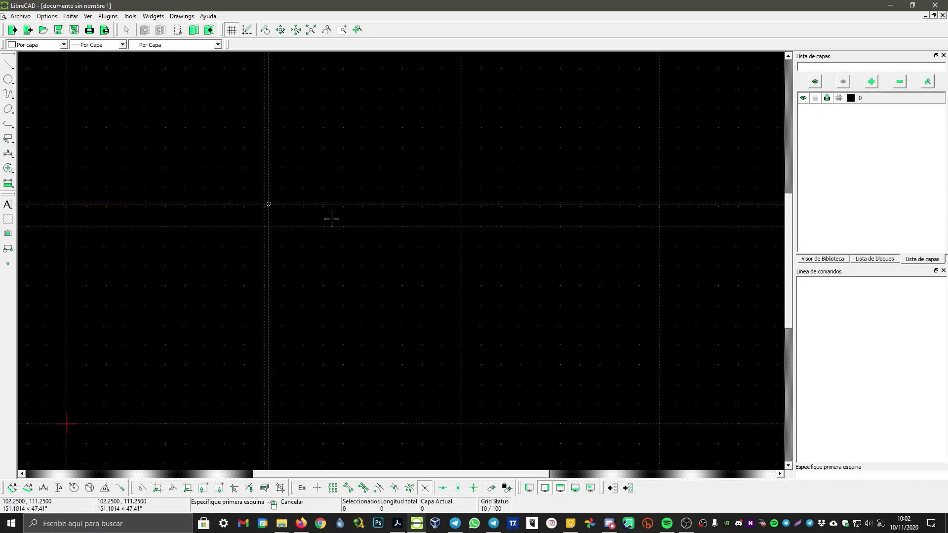
click(872, 473)
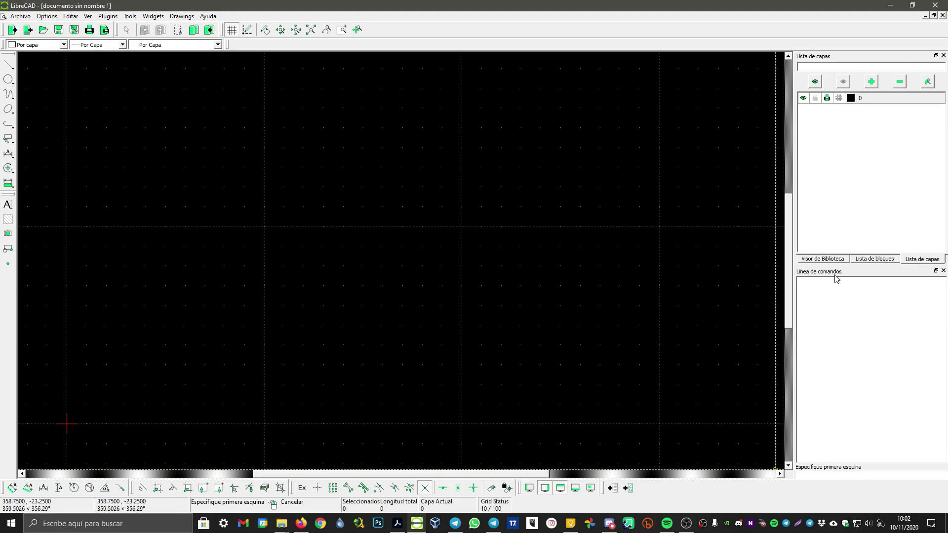
click(830, 474)
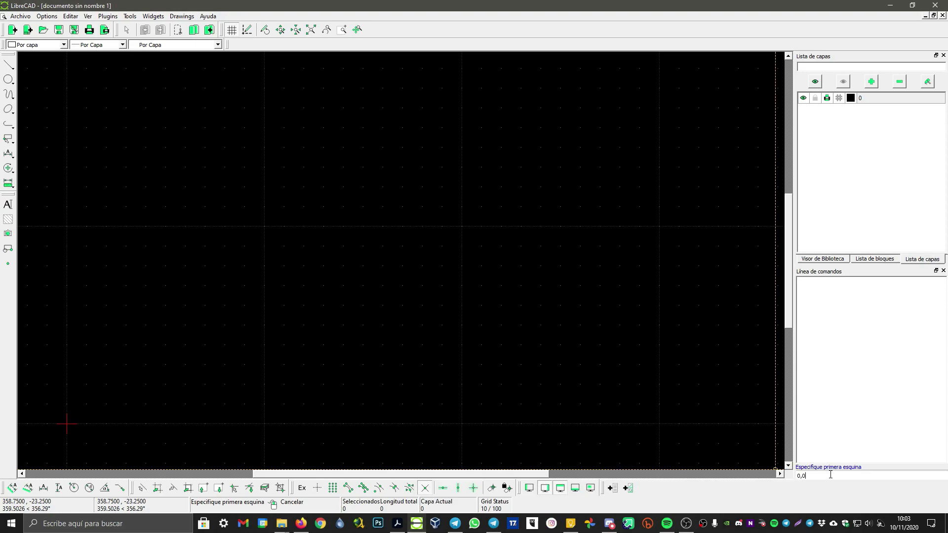
text(0,0)
key(Return)
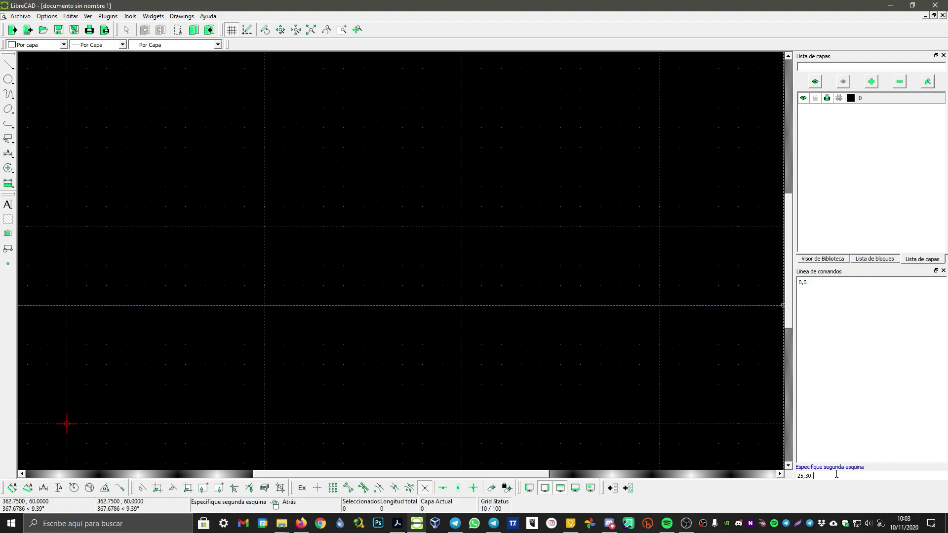
key(Return)
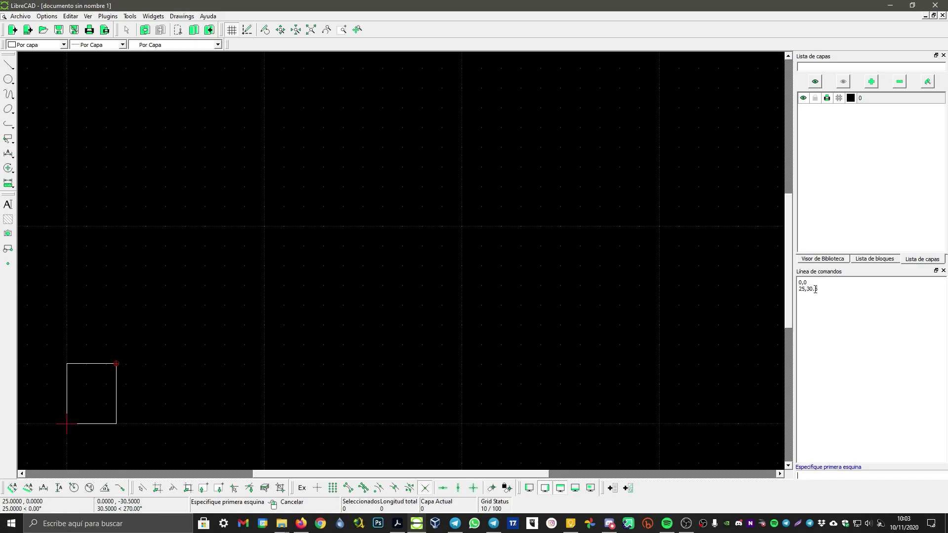
right_click(205, 376)
- Select the rectangle at the origin with a selection window and delete it
middle_drag(212, 413, 327, 307)
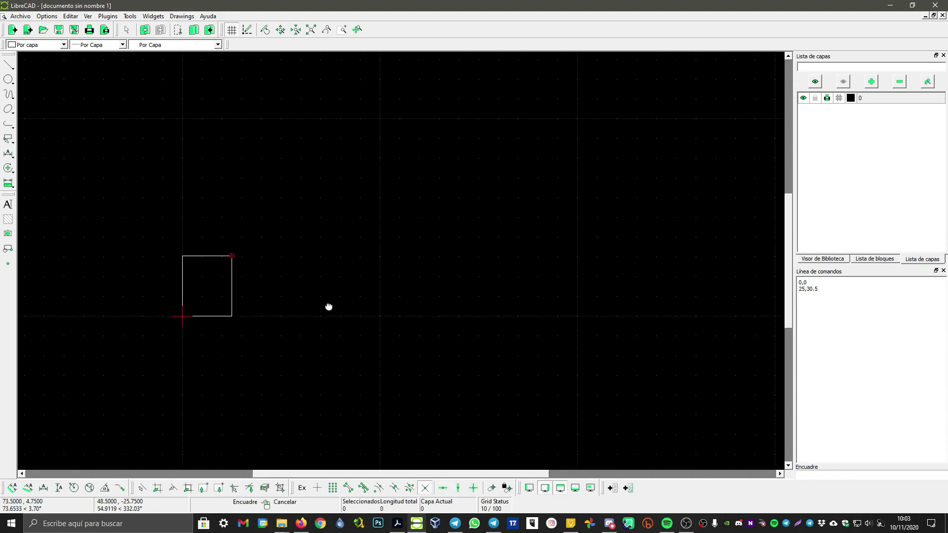
drag(140, 206, 390, 389)
drag(135, 216, 300, 402)
key(Delete)
click(316, 299)
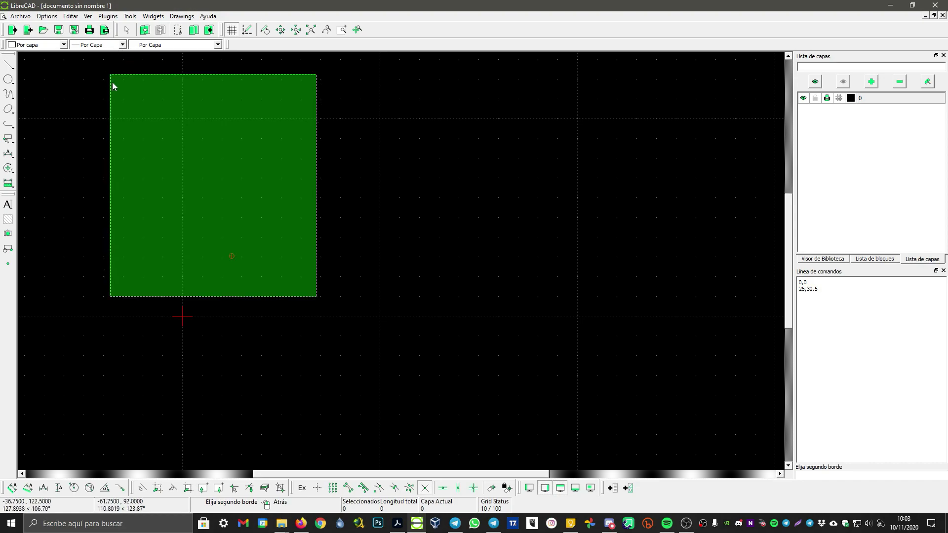
click(368, 209)
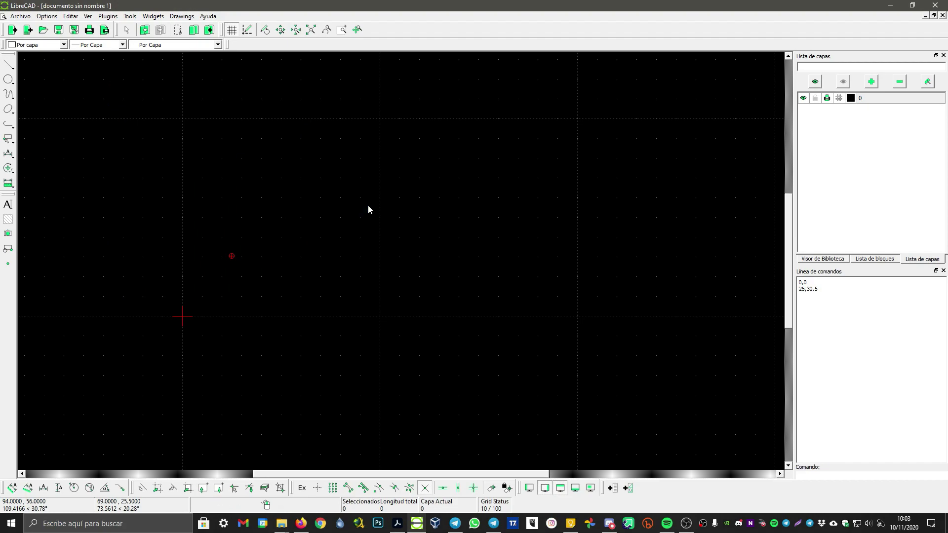
click(11, 65)
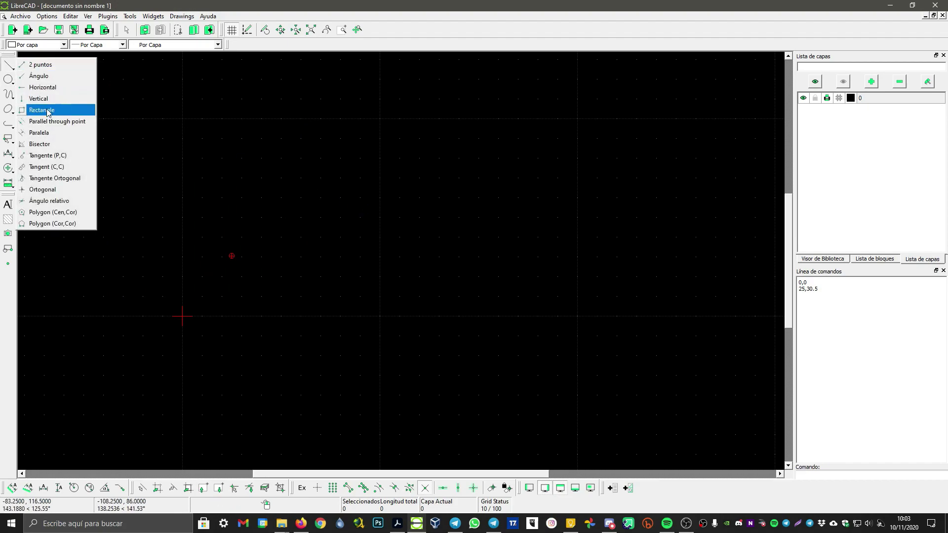
click(8, 168)
click(8, 168)
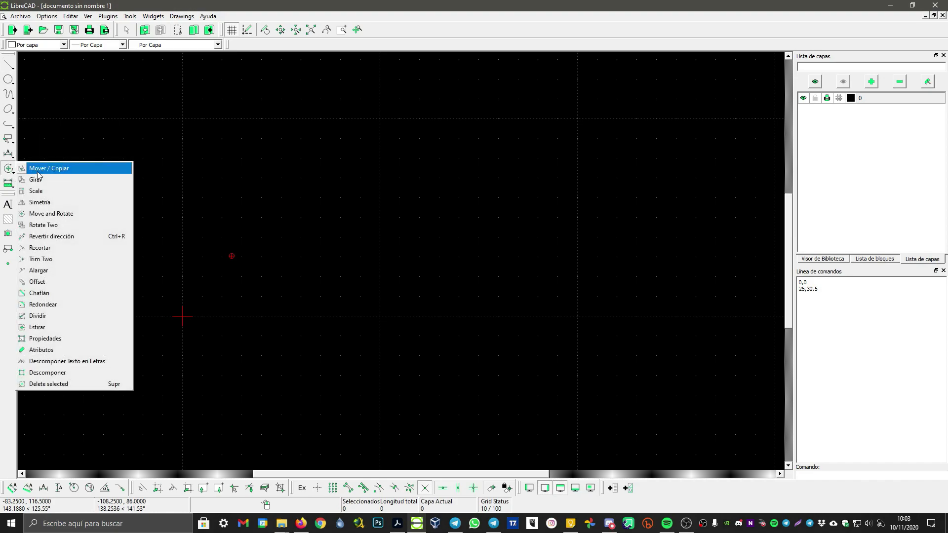
click(370, 246)
- Draw a freehand rectangle in the empty area above and to the right of the origin
click(8, 64)
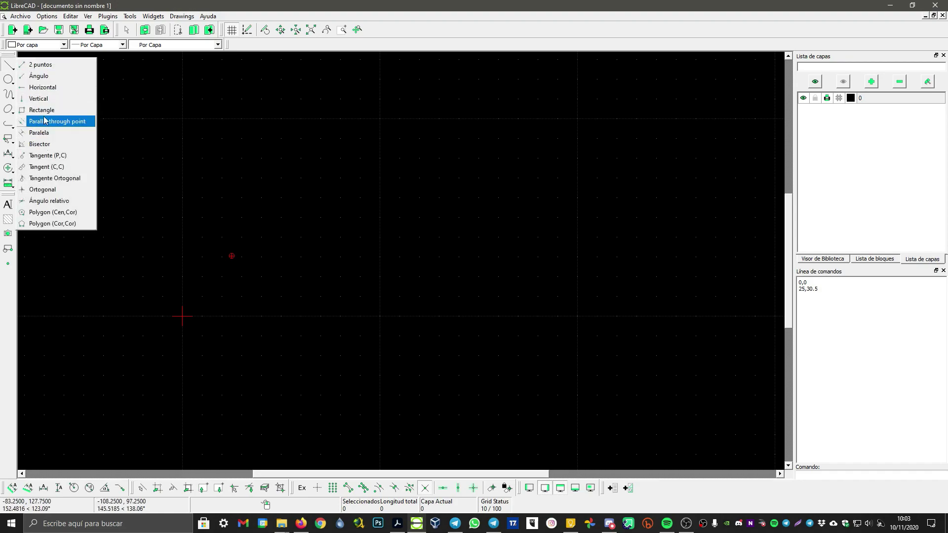
click(42, 109)
click(222, 143)
click(346, 229)
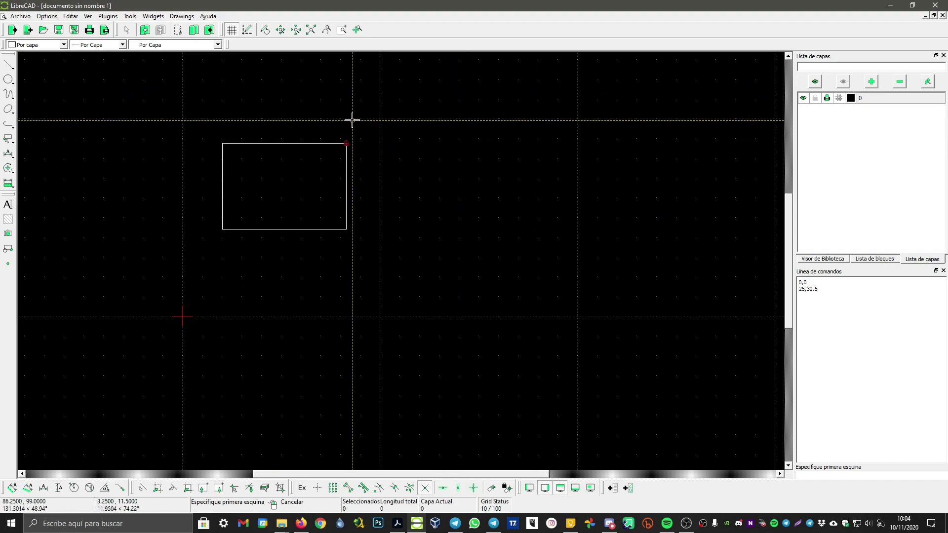
- Draw a second rectangle about 60 mm wide, extending up and right from the first rectangle's upper-right corner, and end the command
click(414, 94)
right_click(456, 117)
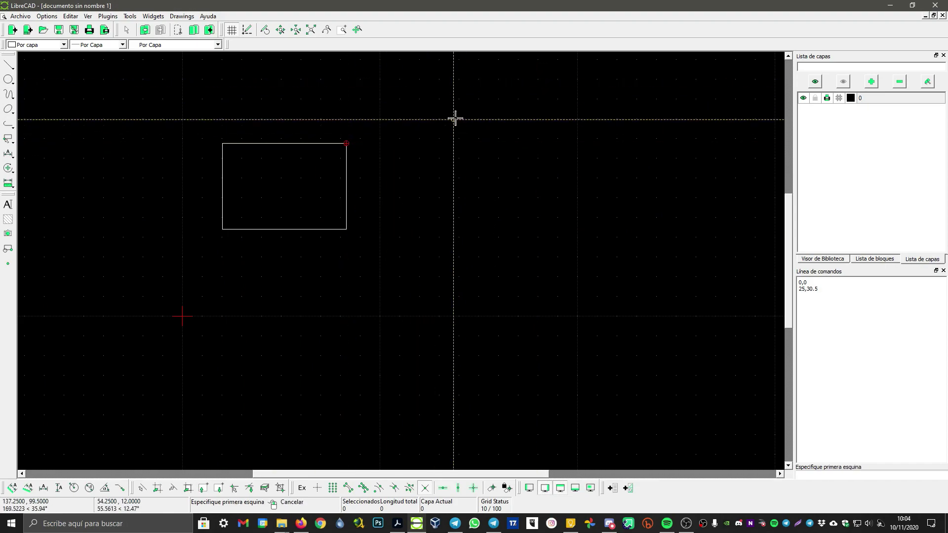
click(465, 97)
click(424, 79)
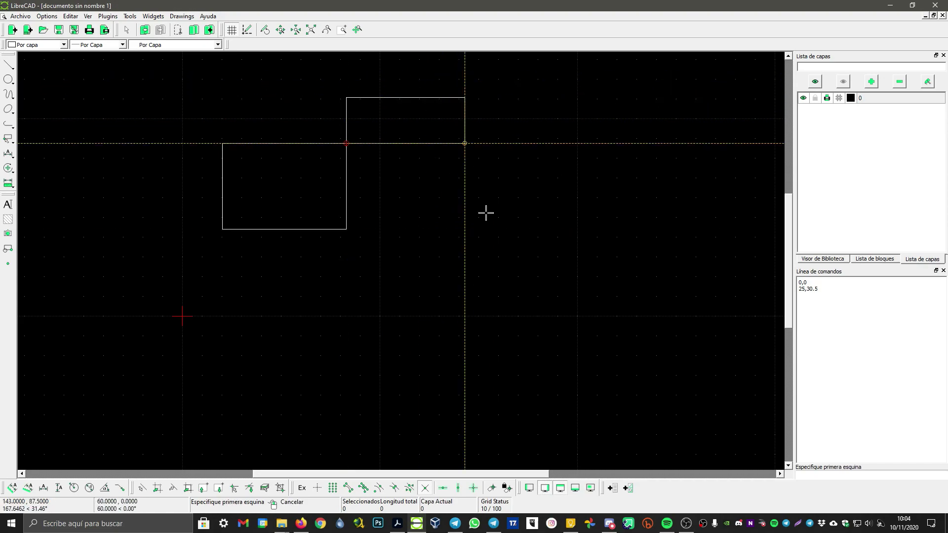
right_click(313, 282)
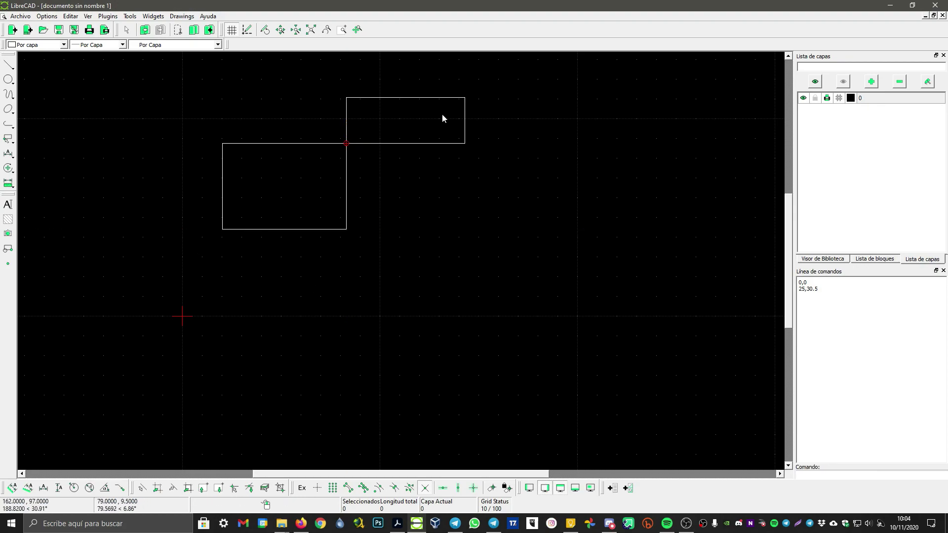
- Select both freehand rectangles with a selection window and delete them
drag(142, 79, 589, 295)
key(Delete)
click(382, 198)
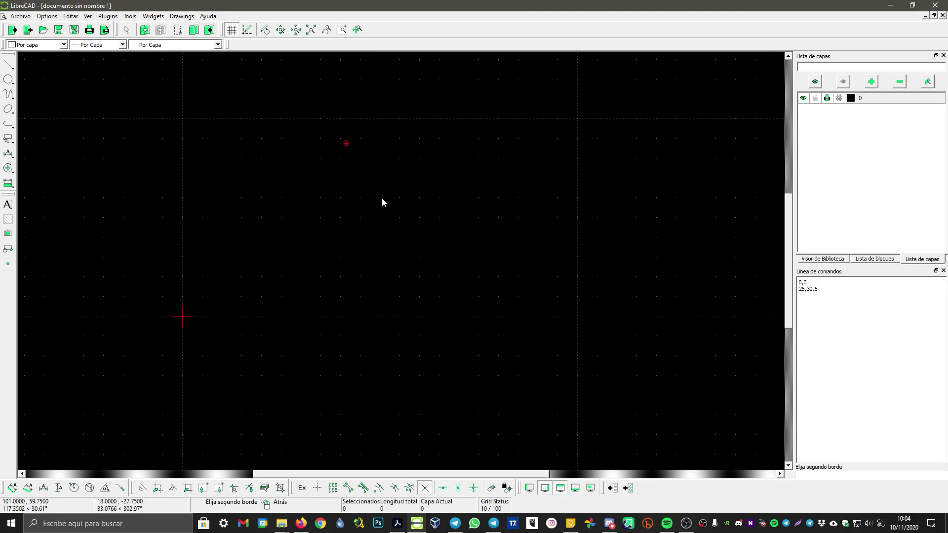
click(617, 149)
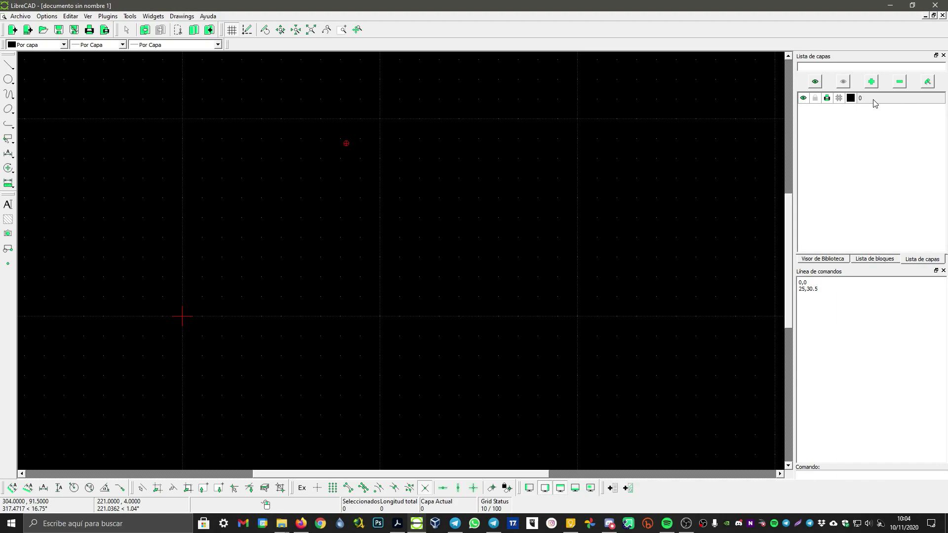
- Try to delete layer 0 from the layer list
right_click(873, 100)
click(873, 142)
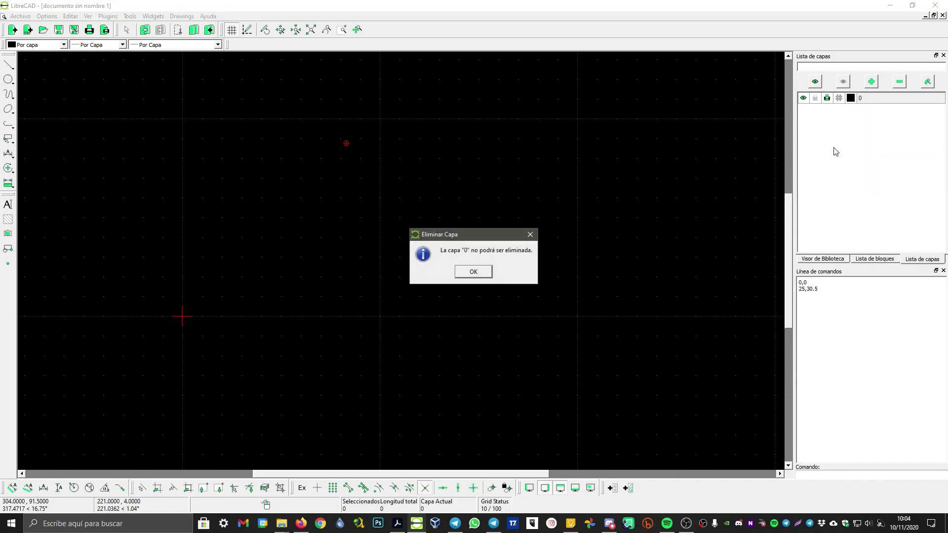
click(467, 275)
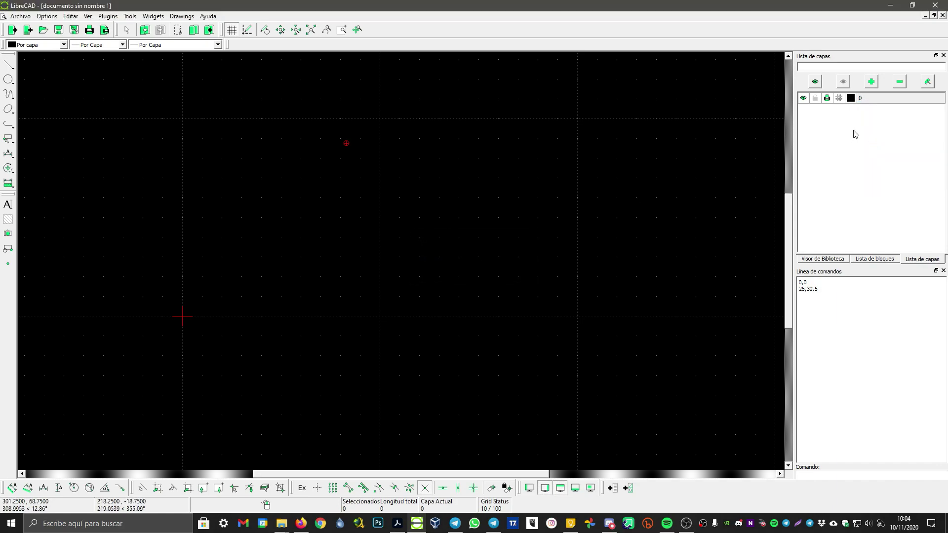
- Begin a new layer with yellow (Amarillo) as its colour and a 0.09 mm line width
click(873, 82)
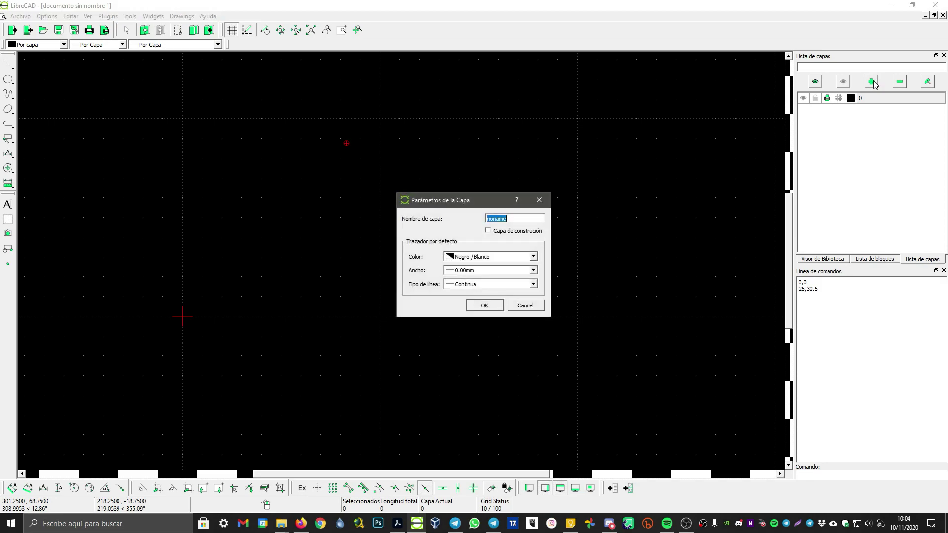
drag(469, 205, 427, 179)
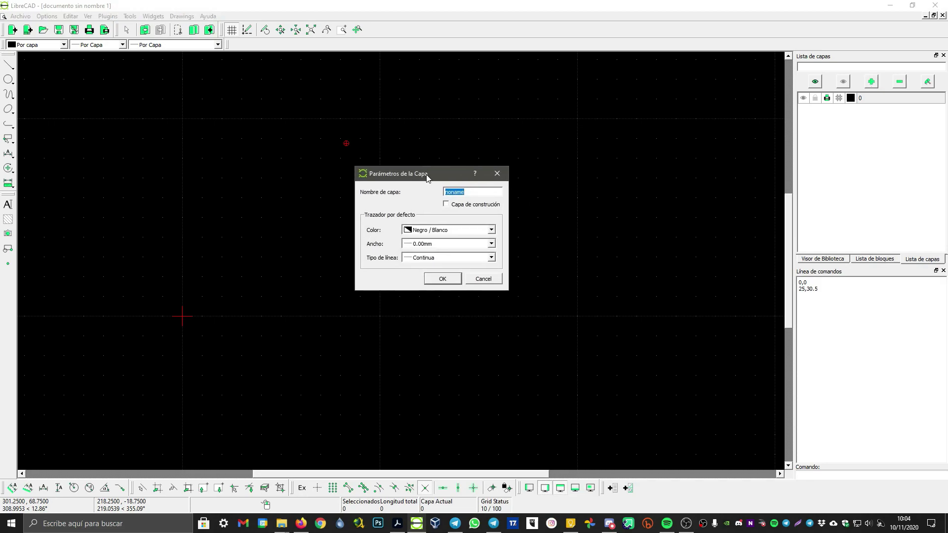
click(436, 234)
scroll(431, 249, up, 4)
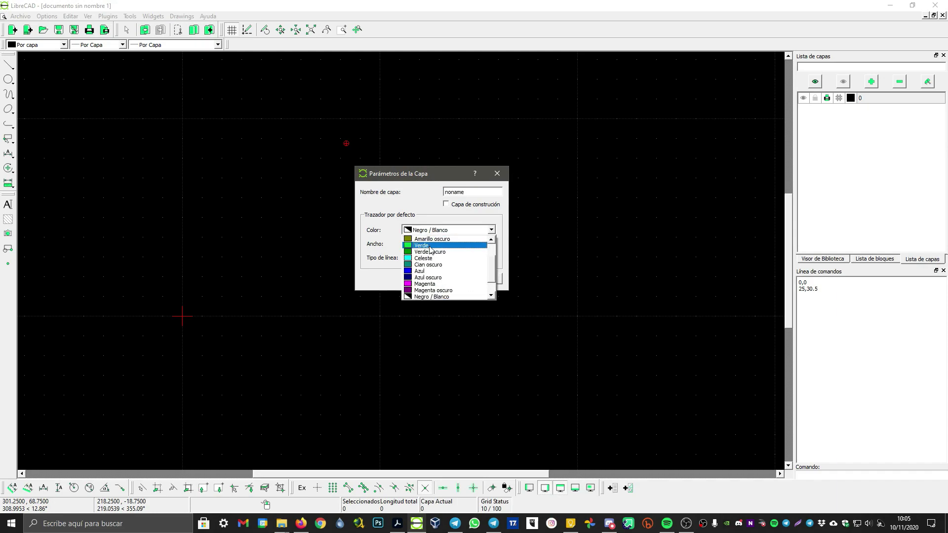
click(429, 253)
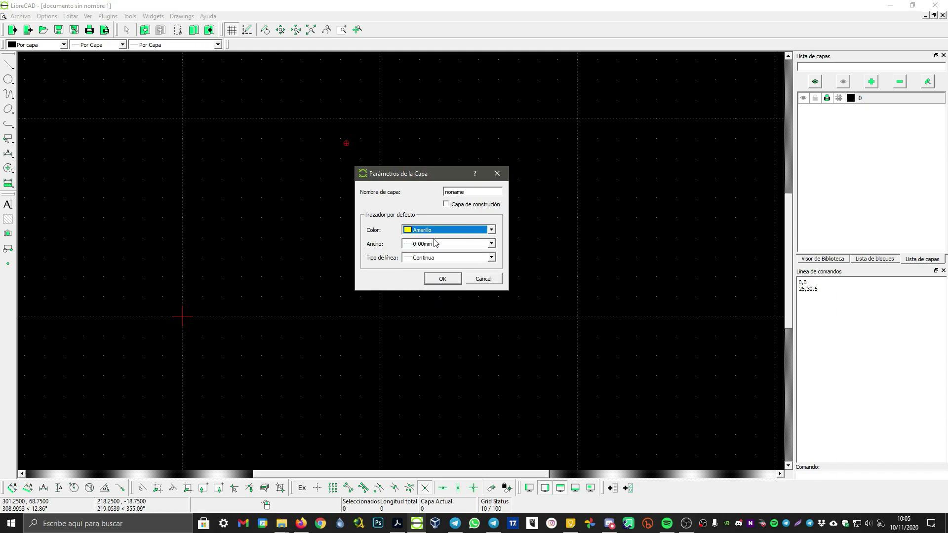
click(414, 245)
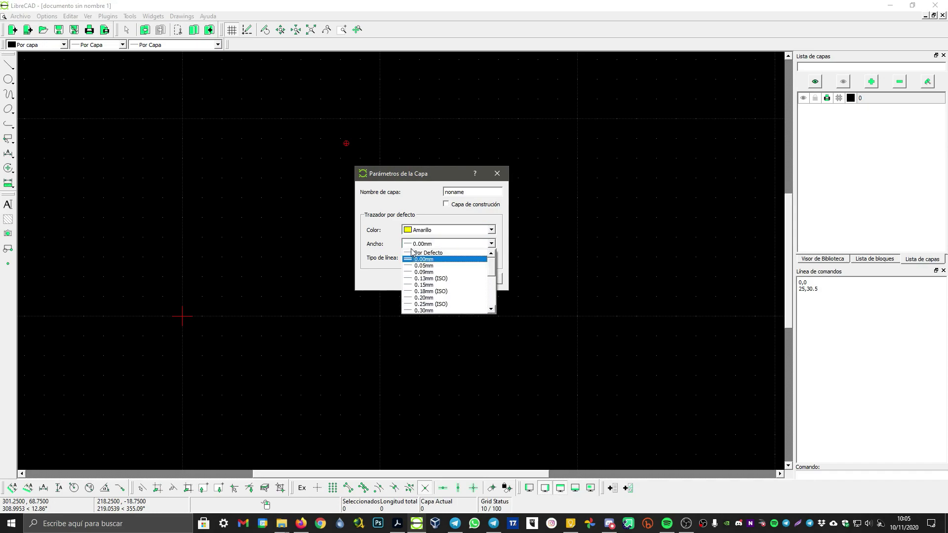
click(441, 273)
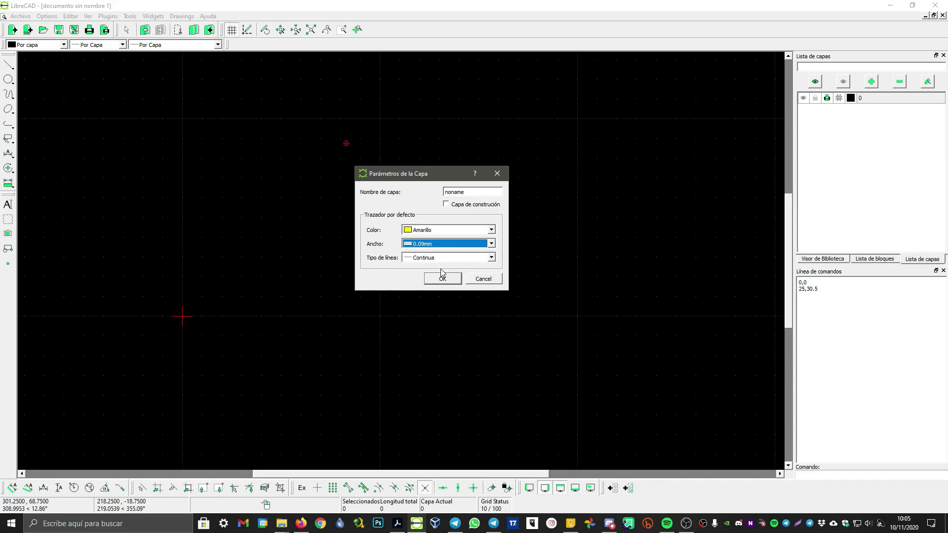
- Name the new layer A4 and confirm its creation
key(shift+Tab)
key(shift+Tab)
key(shift+Tab)
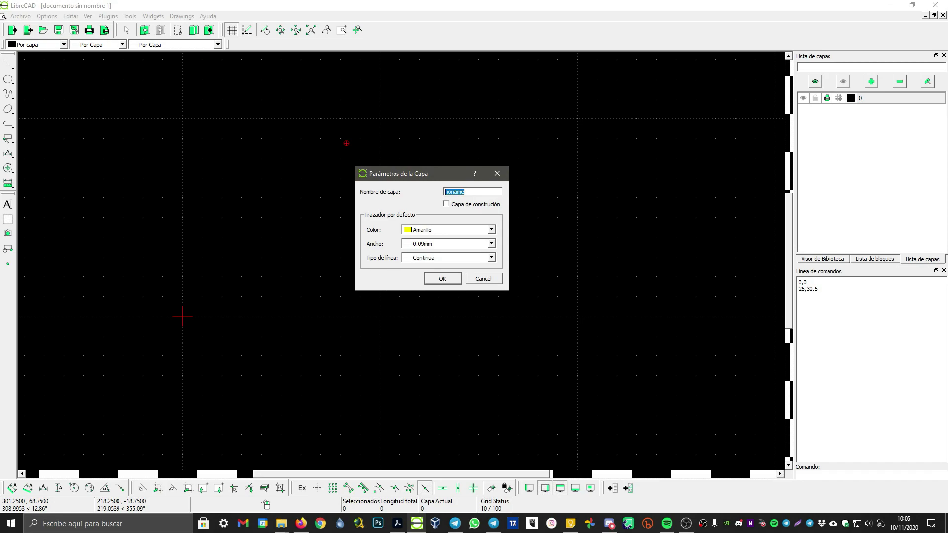
text(A4)
click(442, 279)
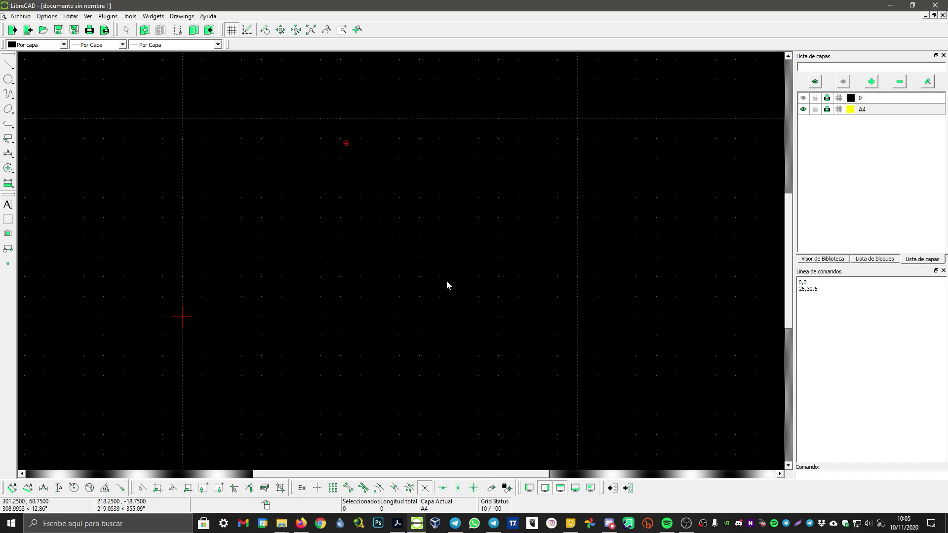
- Create another layer named A3 with yellow (Amarillo) as its colour and choose its line width
click(871, 84)
text(a)
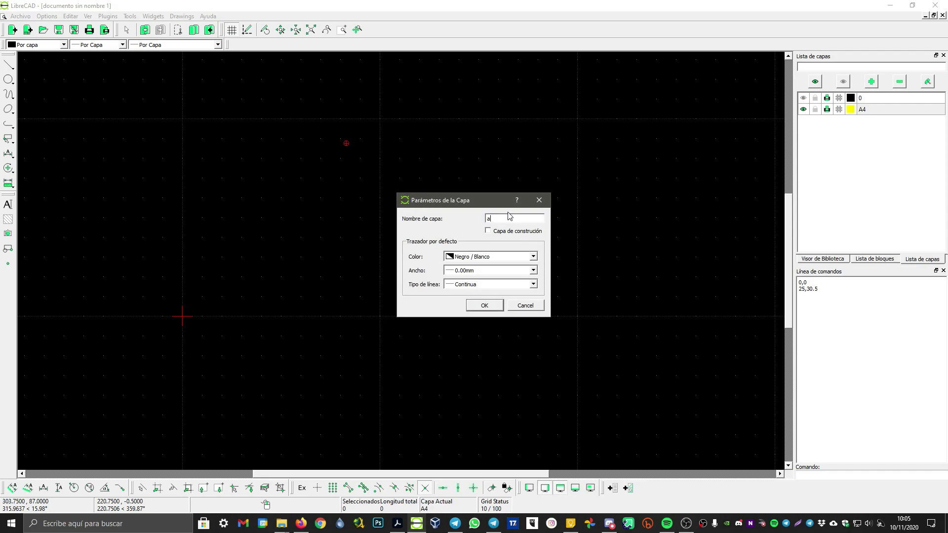
text(3)
click(494, 257)
scroll(477, 271, up, 2)
click(469, 279)
click(478, 258)
click(466, 284)
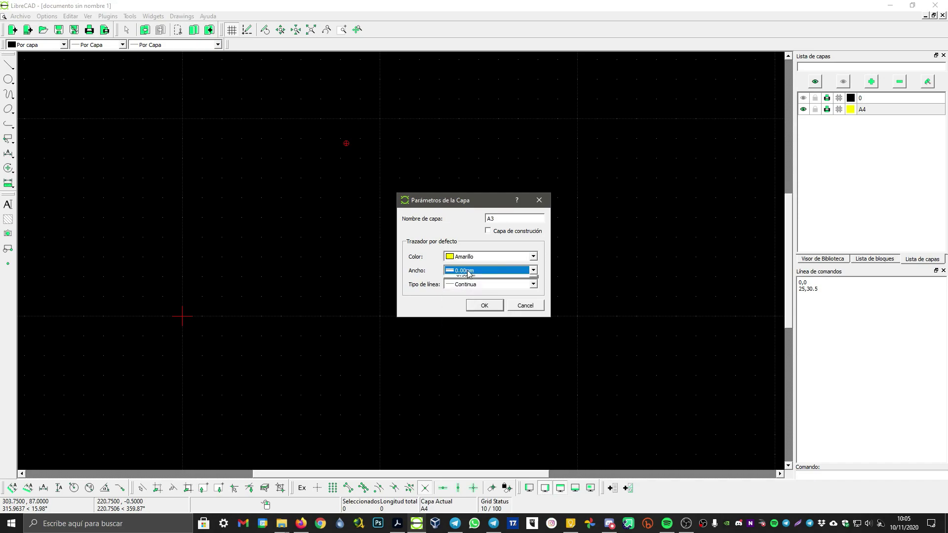
click(469, 271)
click(468, 306)
click(486, 307)
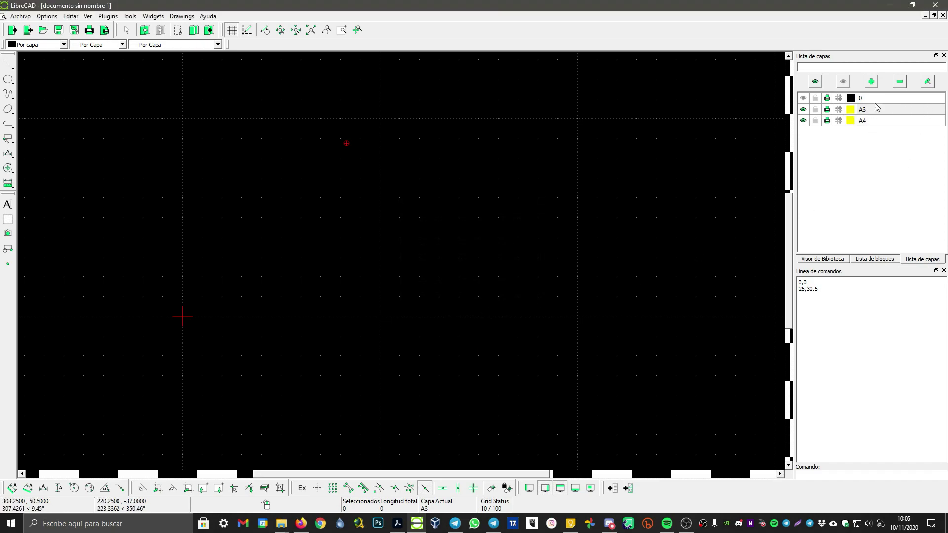
- Switch the active layer back and forth between A4 and A3, finishing with A4 active
click(872, 125)
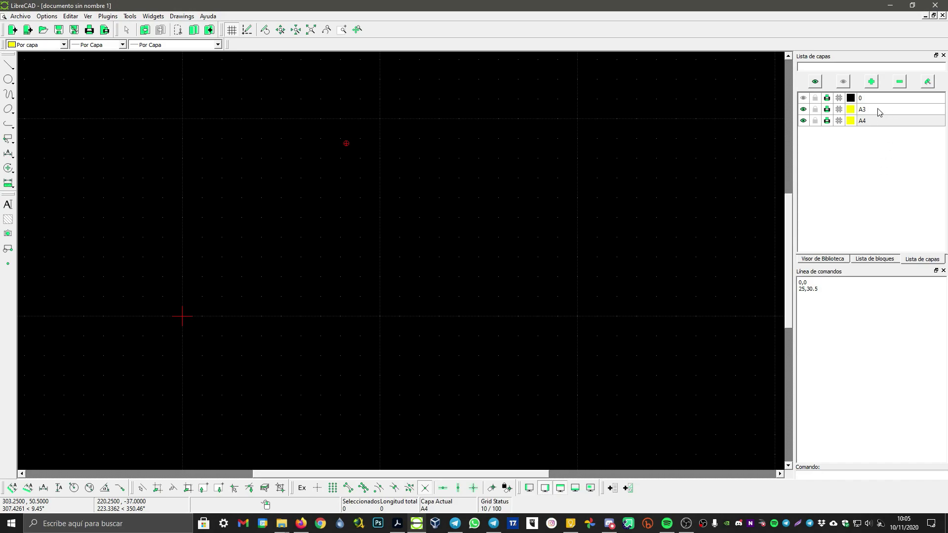
click(878, 110)
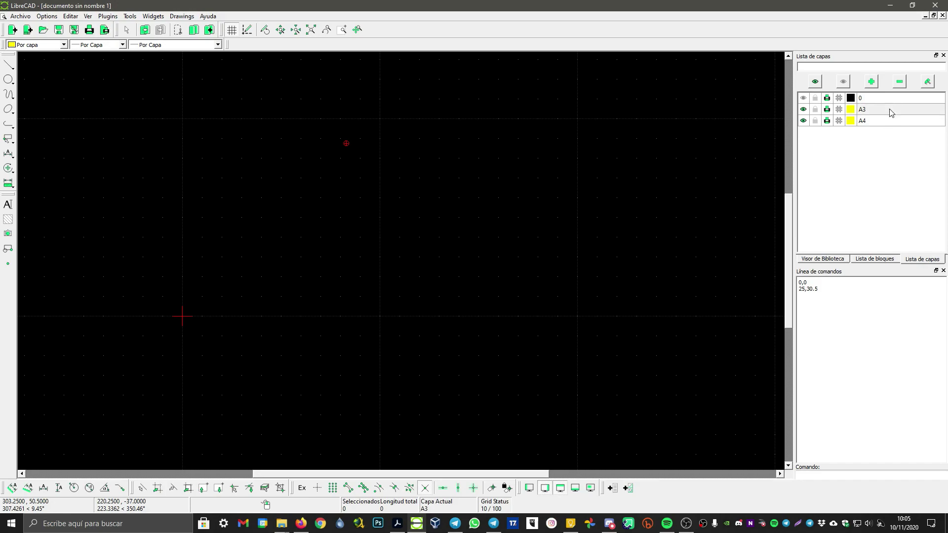
click(891, 124)
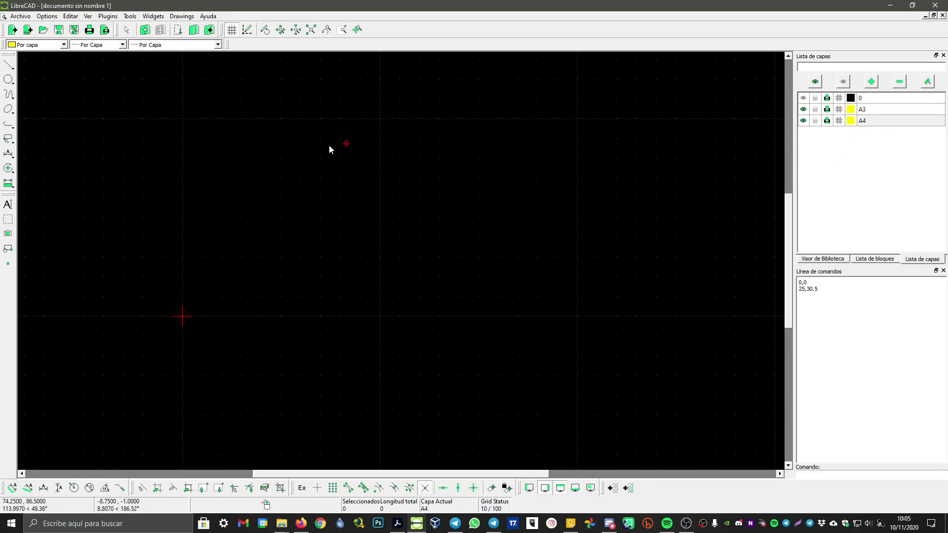
click(895, 114)
click(897, 124)
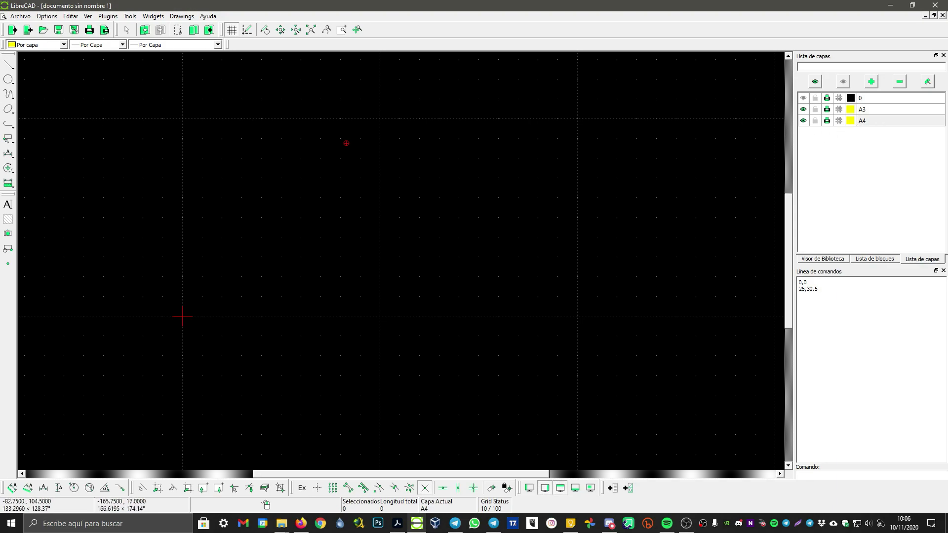
click(13, 59)
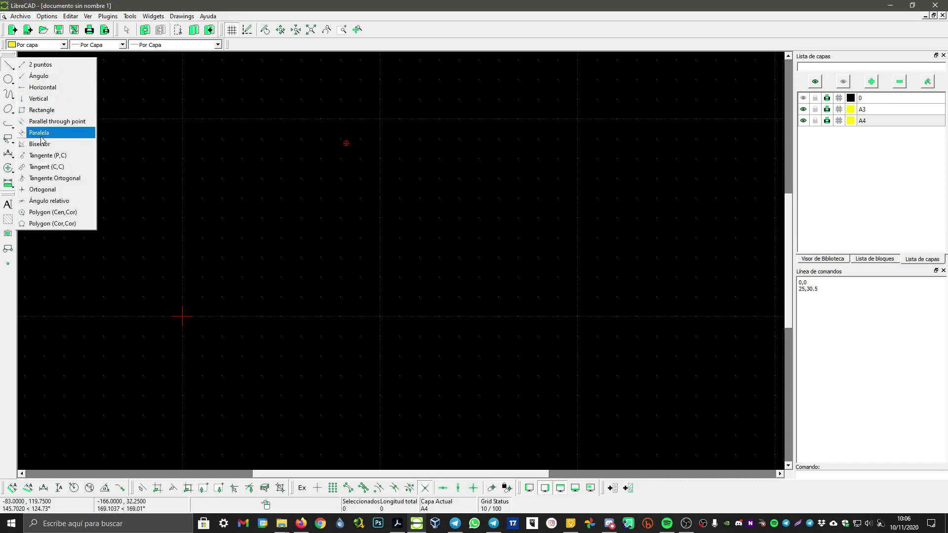
click(283, 14)
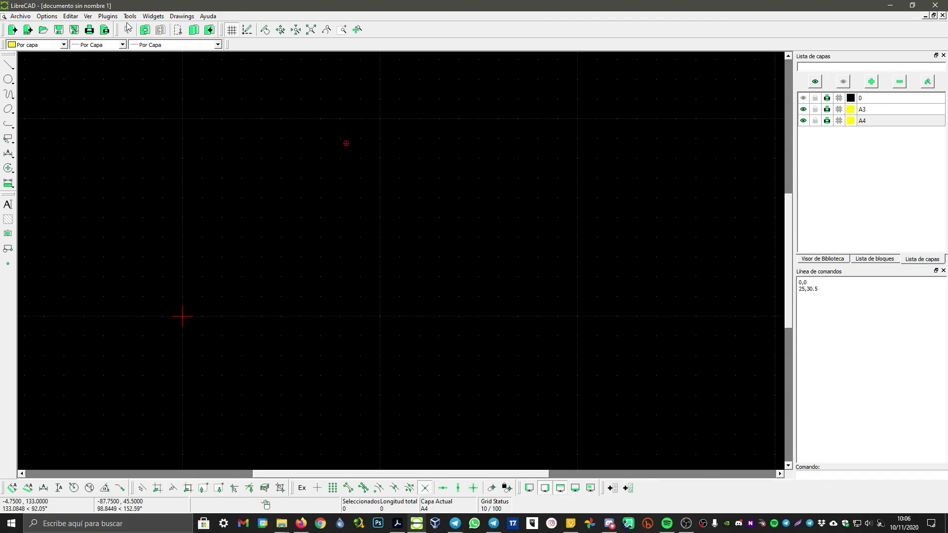
click(34, 46)
click(34, 46)
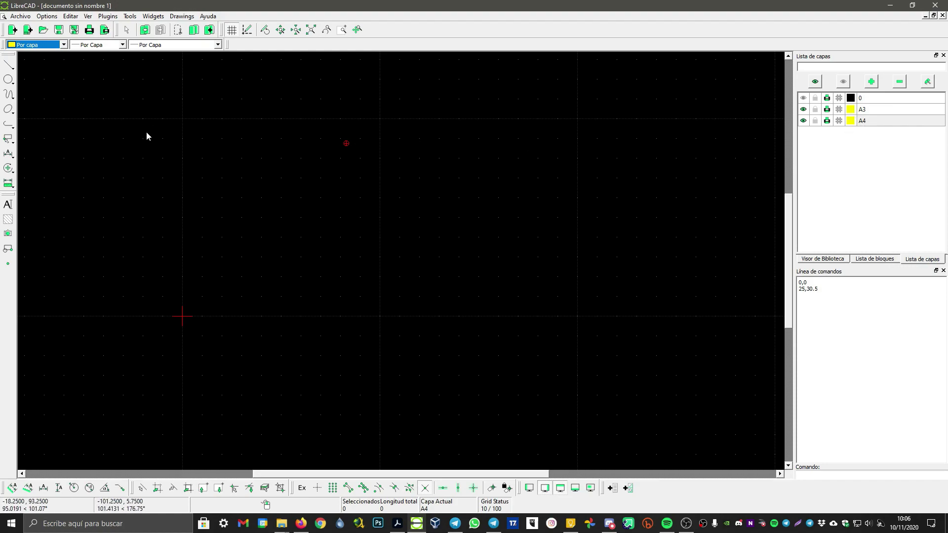
click(35, 45)
click(34, 48)
- Start the Rectangle and Parallel line commands one after the other, cancelling each without drawing anything
click(11, 68)
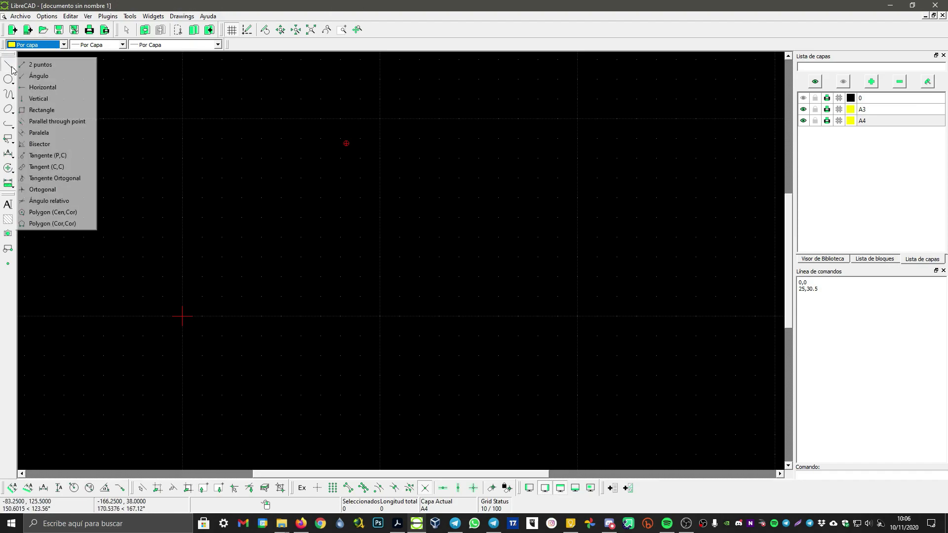
click(40, 111)
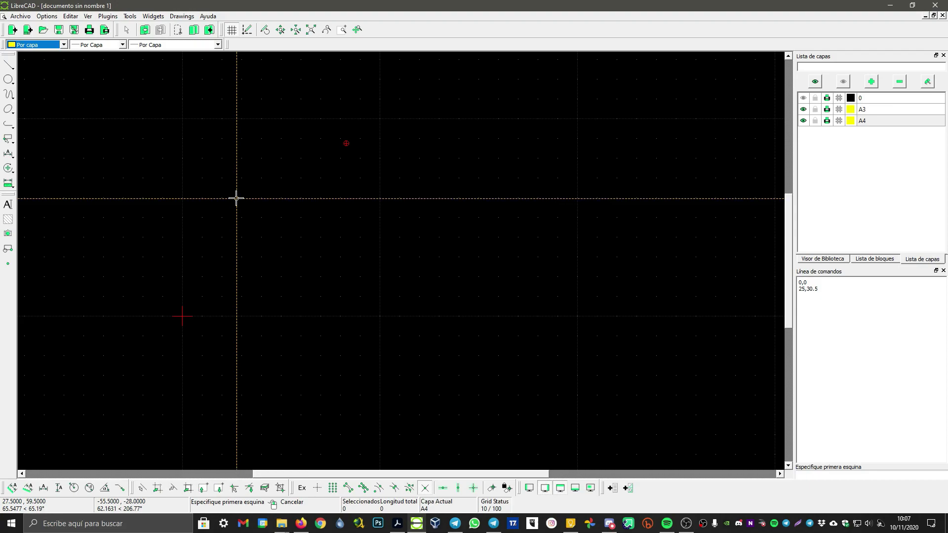
right_click(166, 158)
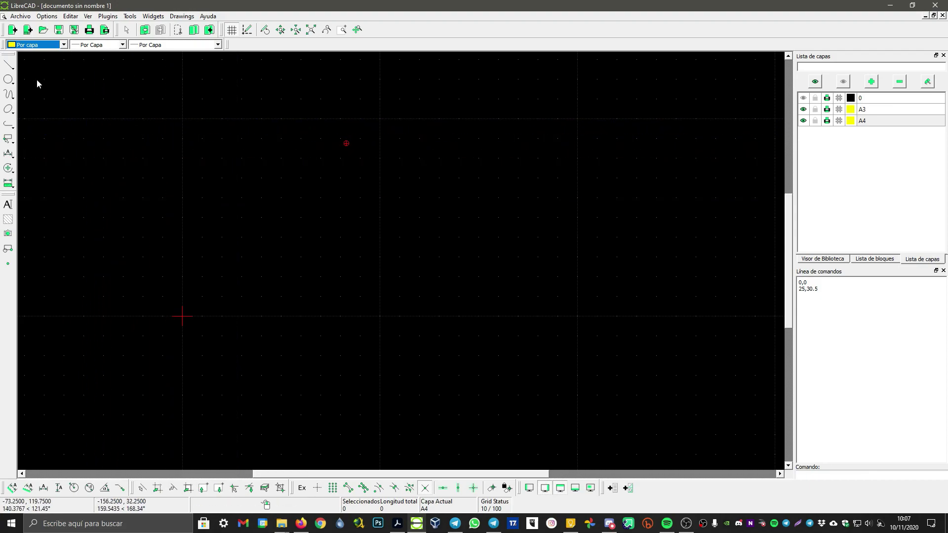
click(10, 66)
click(38, 132)
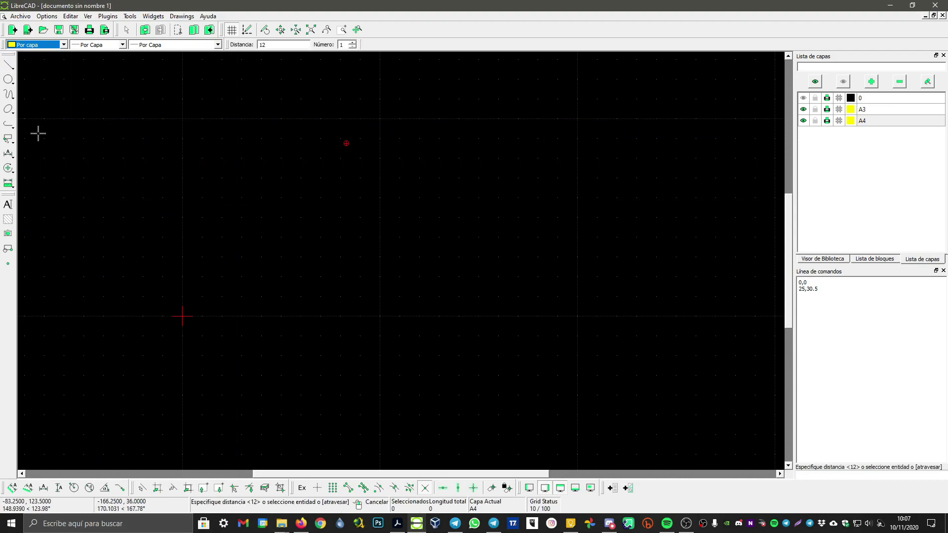
right_click(224, 173)
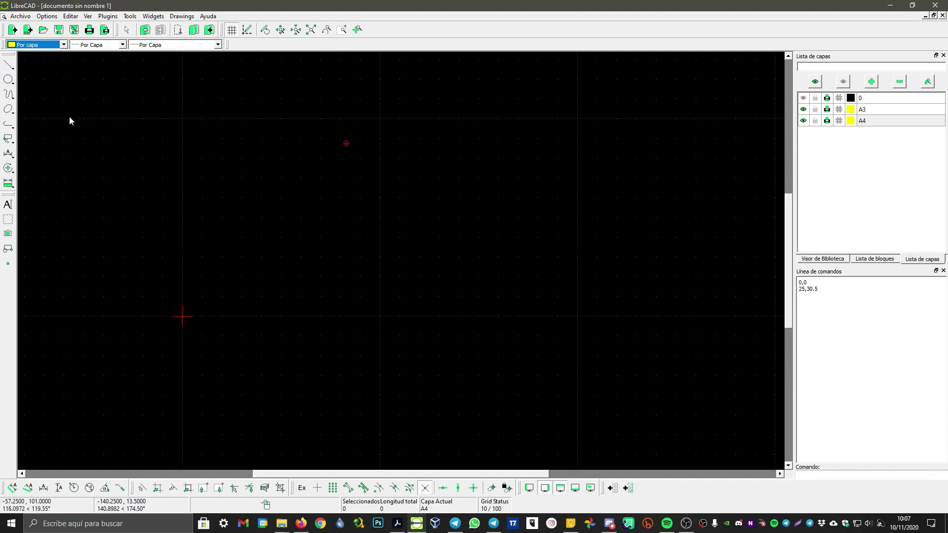
- Start the Trim (Recortar) and Move/Copy (Mover / Copiar) commands one after the other, cancelling each
click(7, 157)
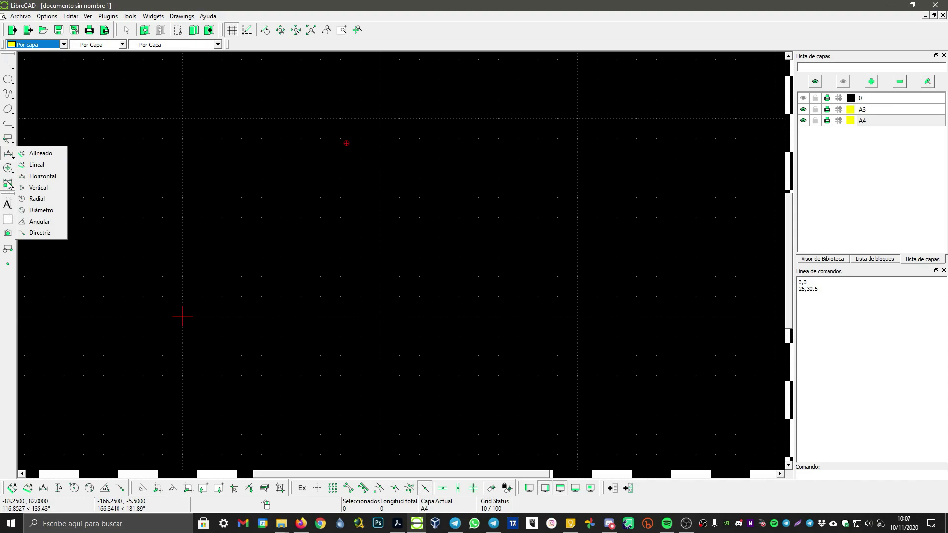
click(8, 170)
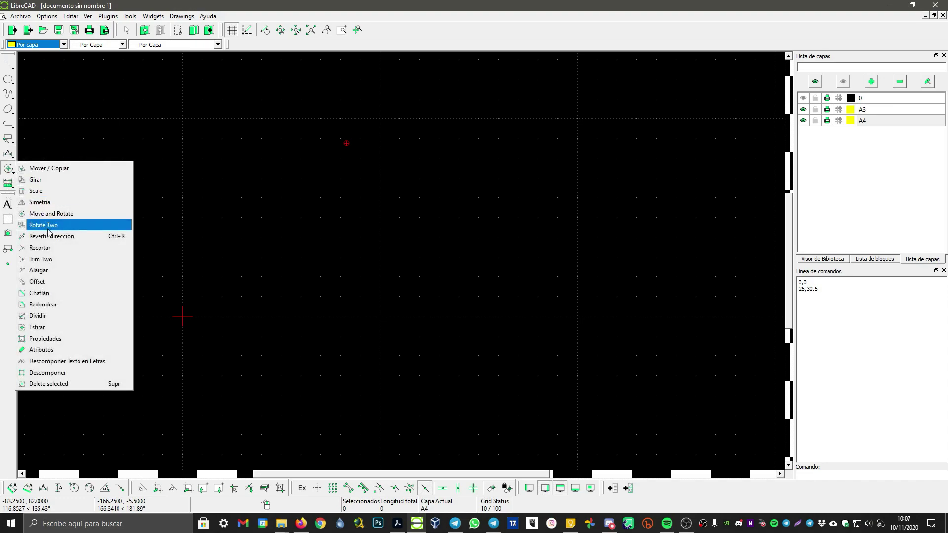
click(49, 249)
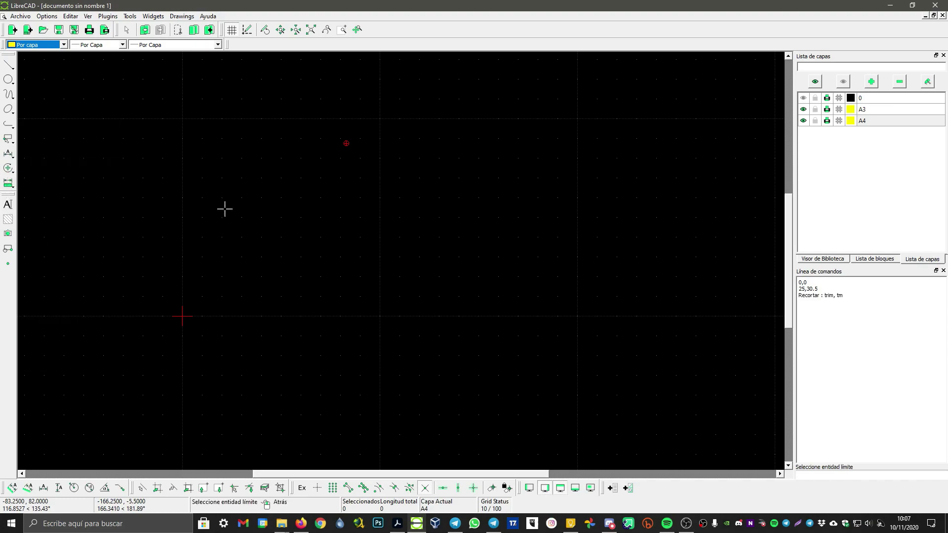
right_click(125, 188)
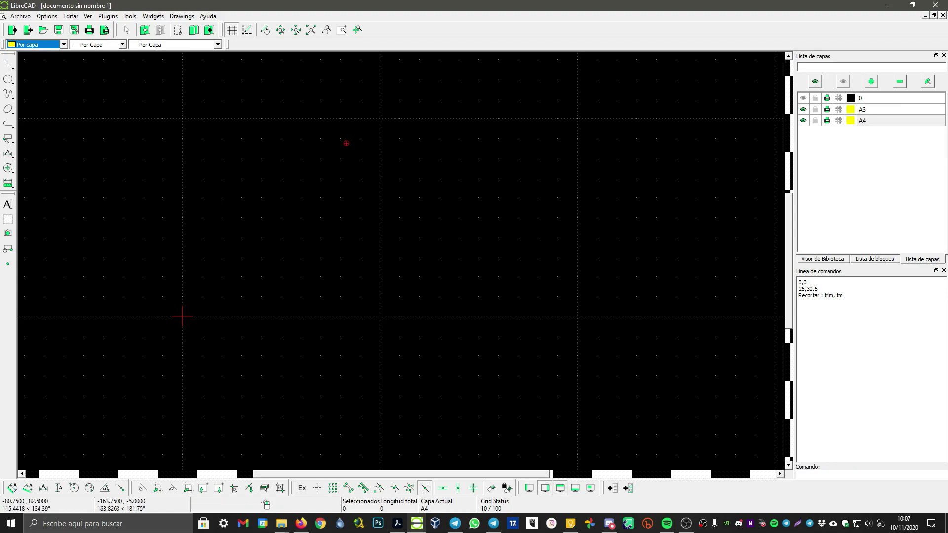
click(10, 170)
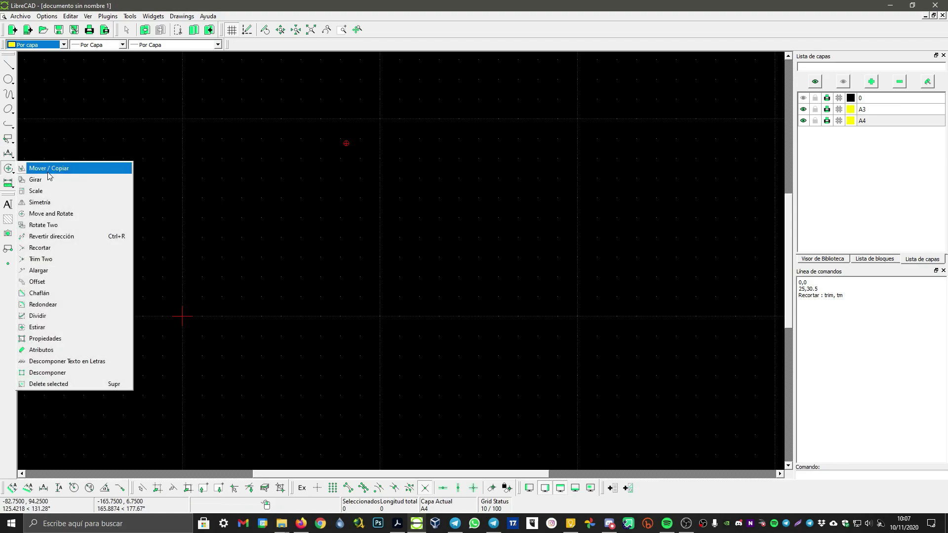
click(34, 164)
right_click(123, 190)
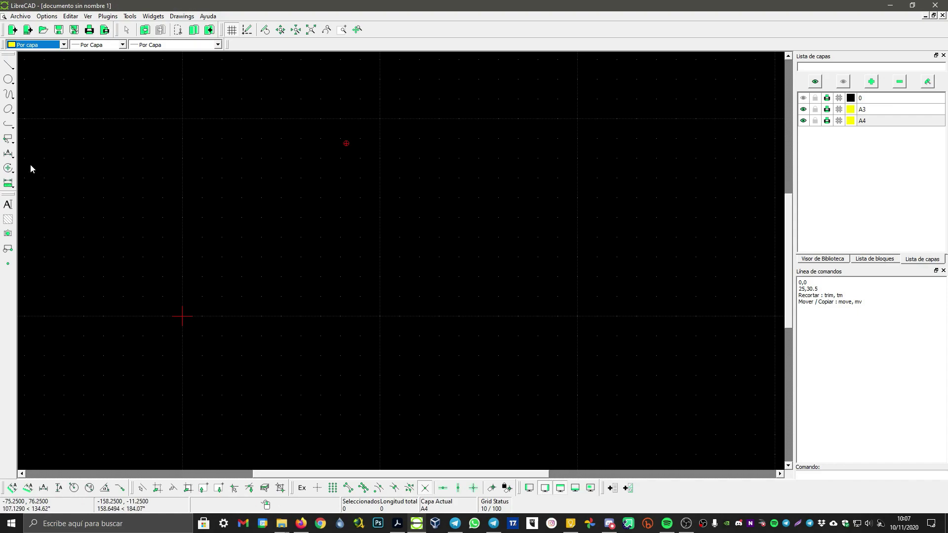
- Start the Properties (Propiedades) and Attributes (Atributos) modification commands in turn, leaving each without selecting an entity
click(8, 168)
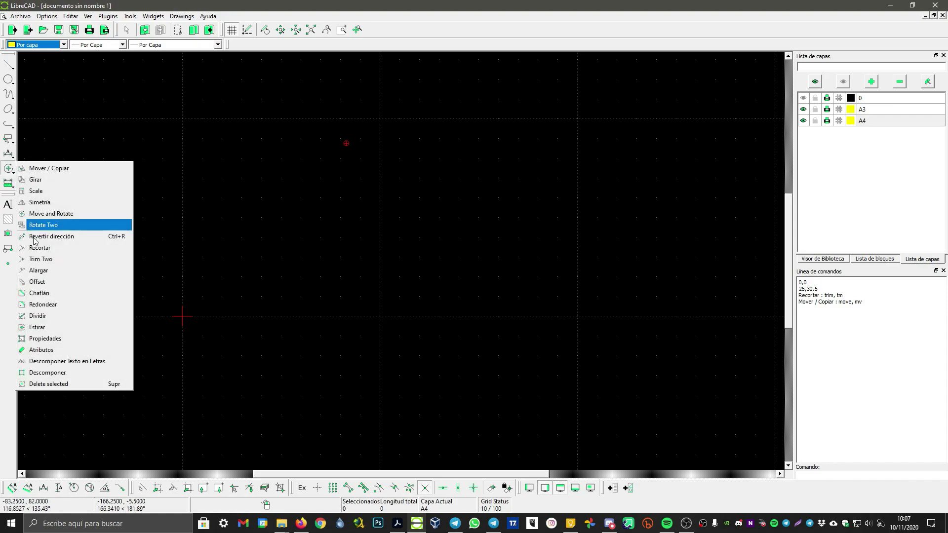
click(46, 340)
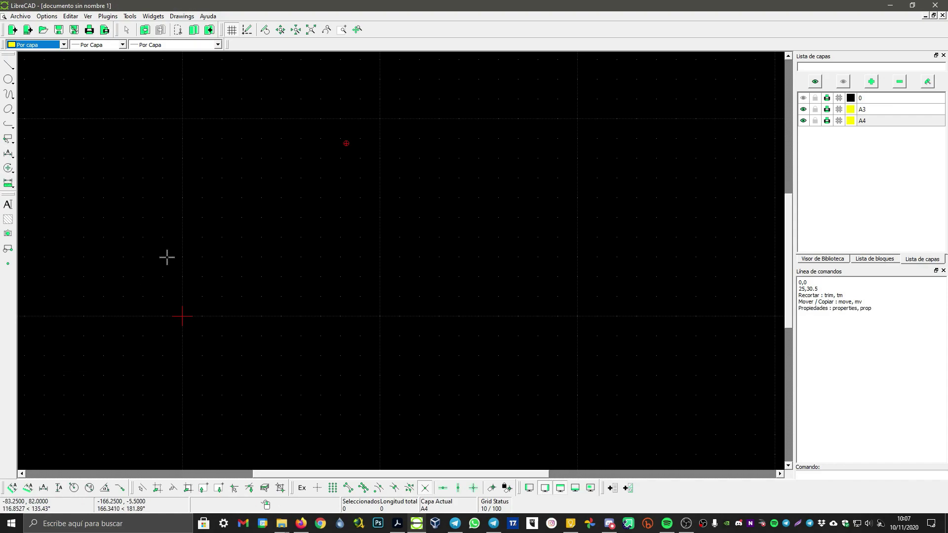
click(8, 169)
click(41, 350)
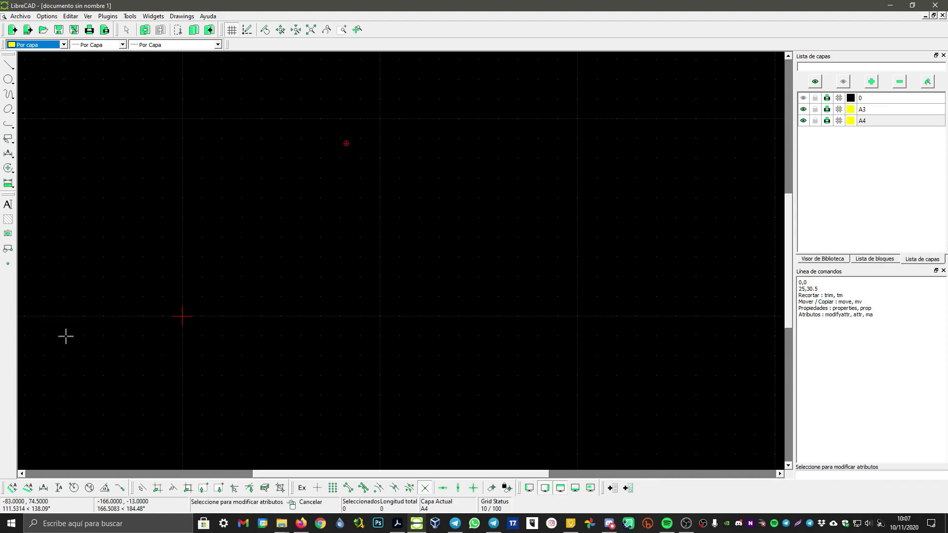
right_click(225, 225)
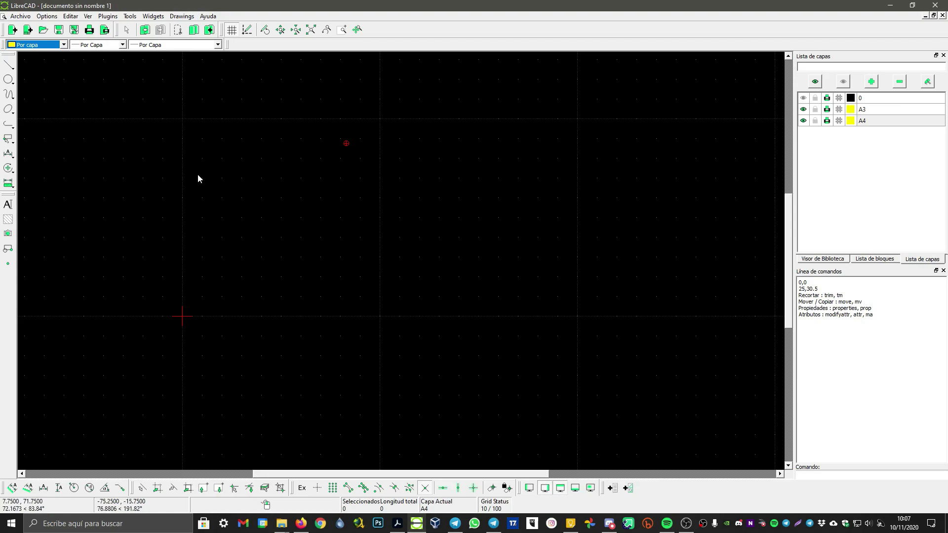
- Display the list of recently used commands in the drawing area and dismiss it
right_click(243, 169)
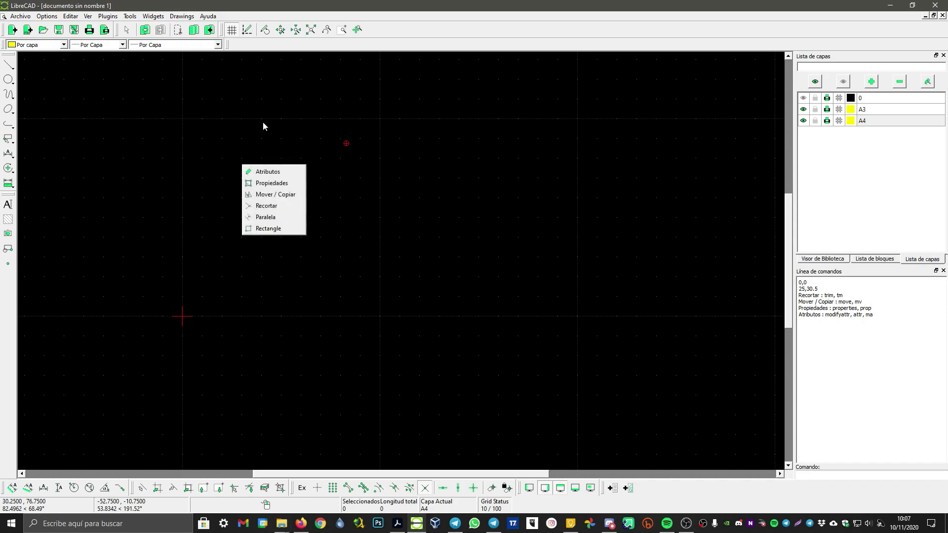
click(293, 143)
drag(292, 143, 207, 91)
- Start the Text (Texto) command and cancel it, and display and dismiss the list of recently used commands
click(130, 16)
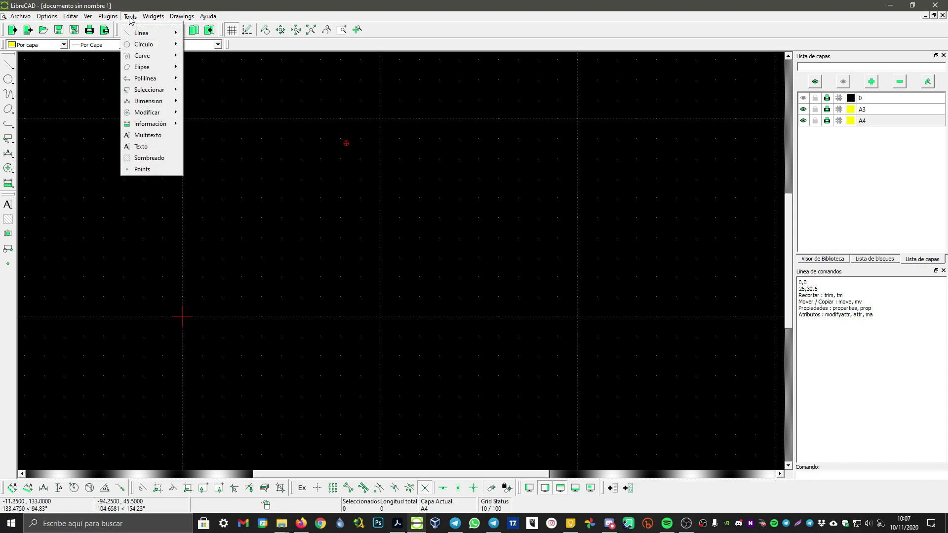
click(143, 147)
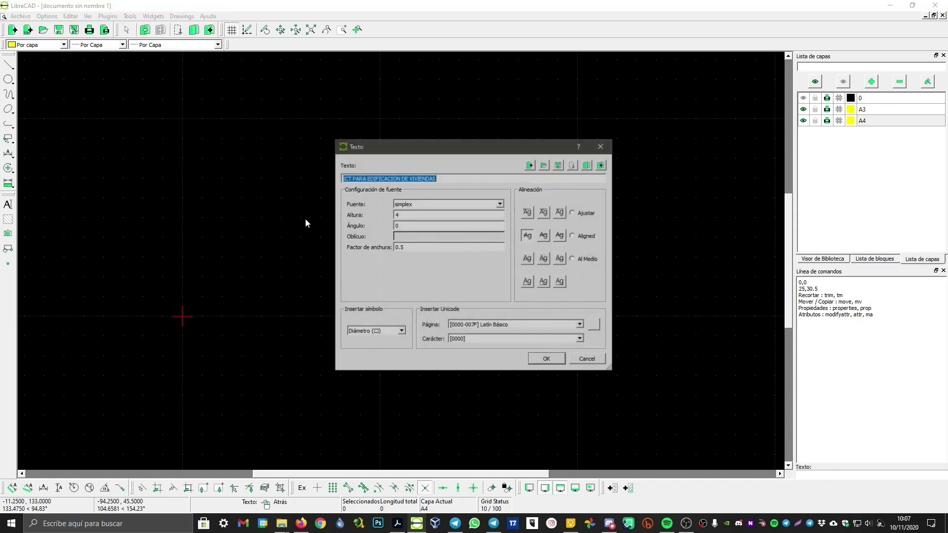
drag(387, 152, 327, 149)
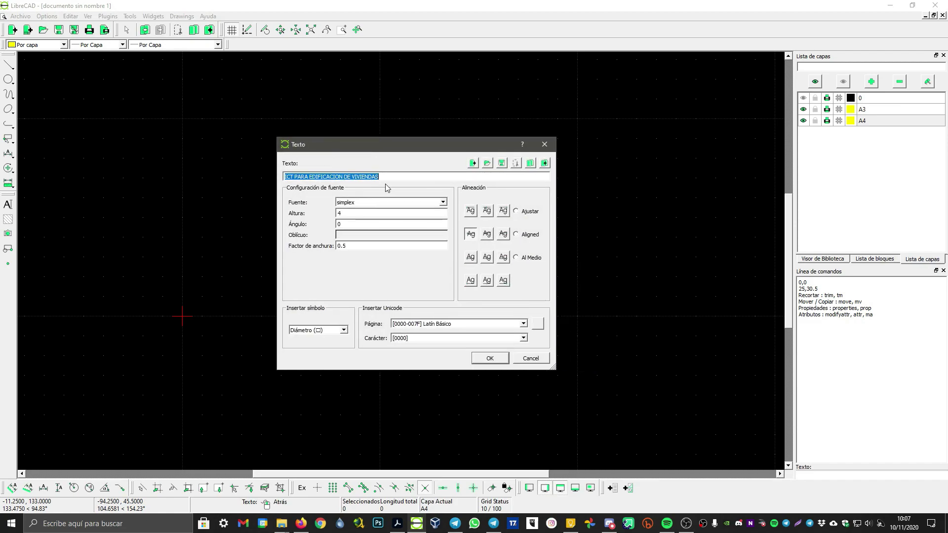
click(531, 358)
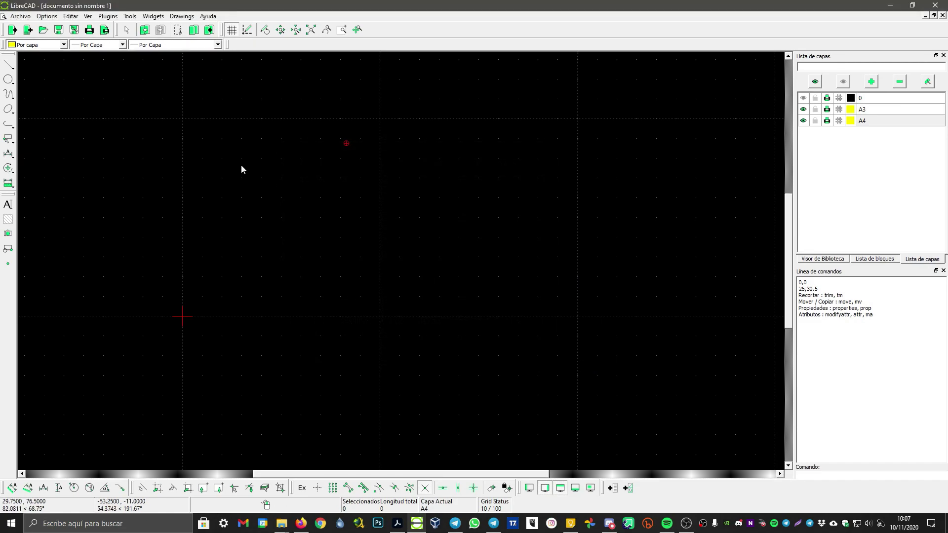
right_click(241, 165)
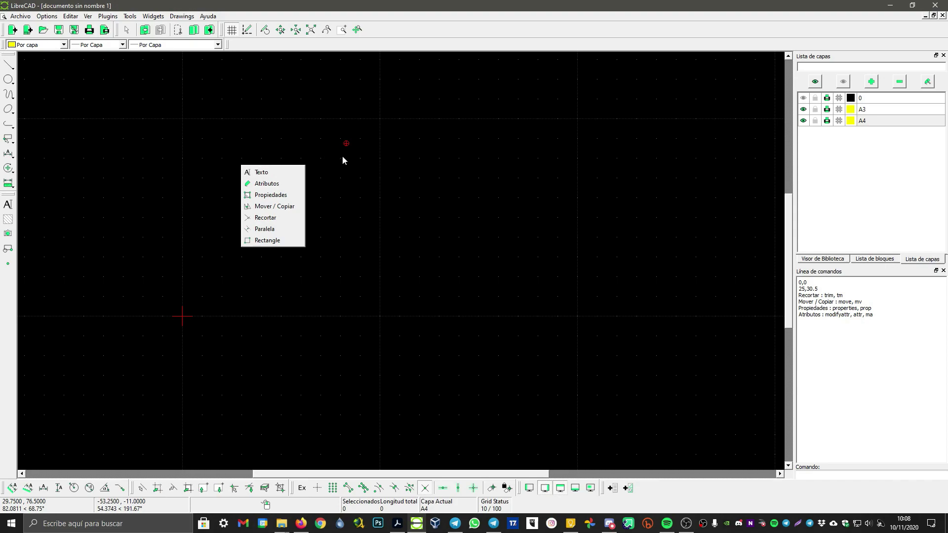
click(310, 10)
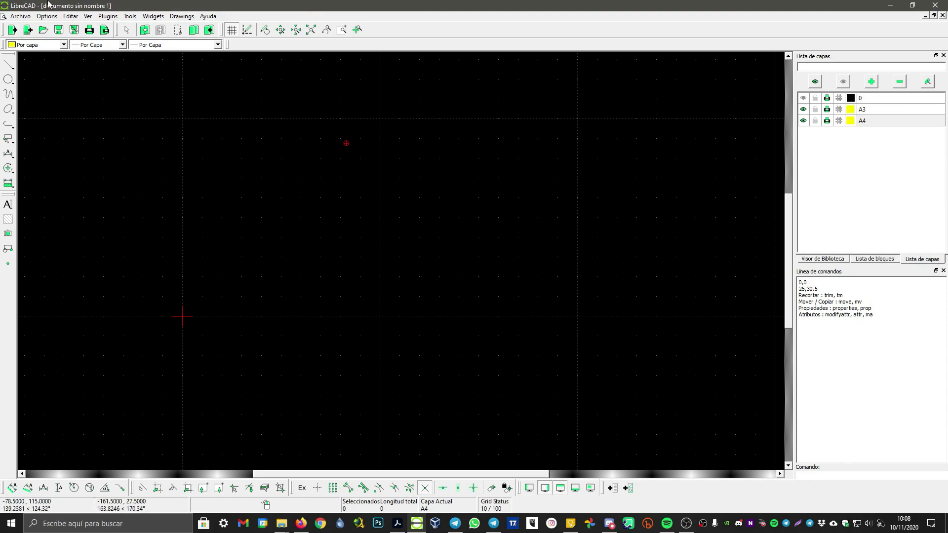
click(8, 169)
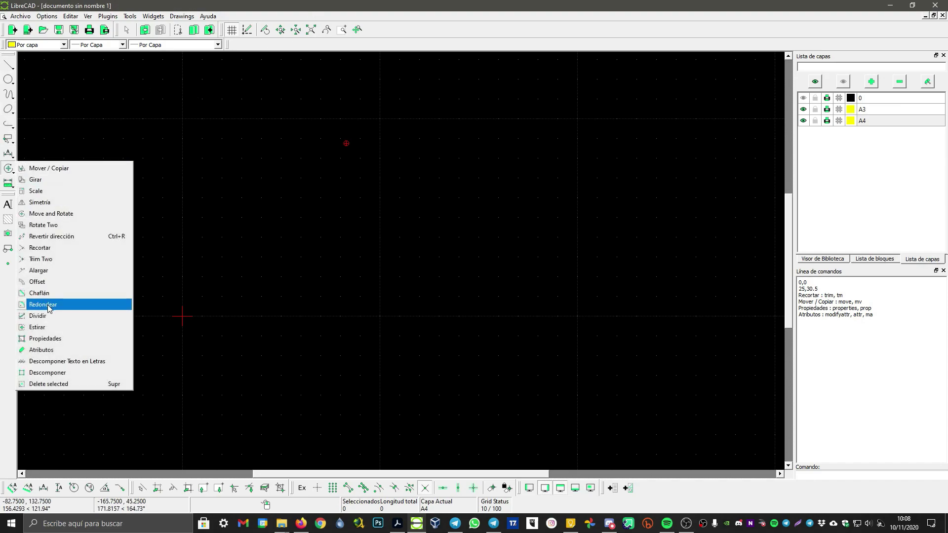
click(8, 153)
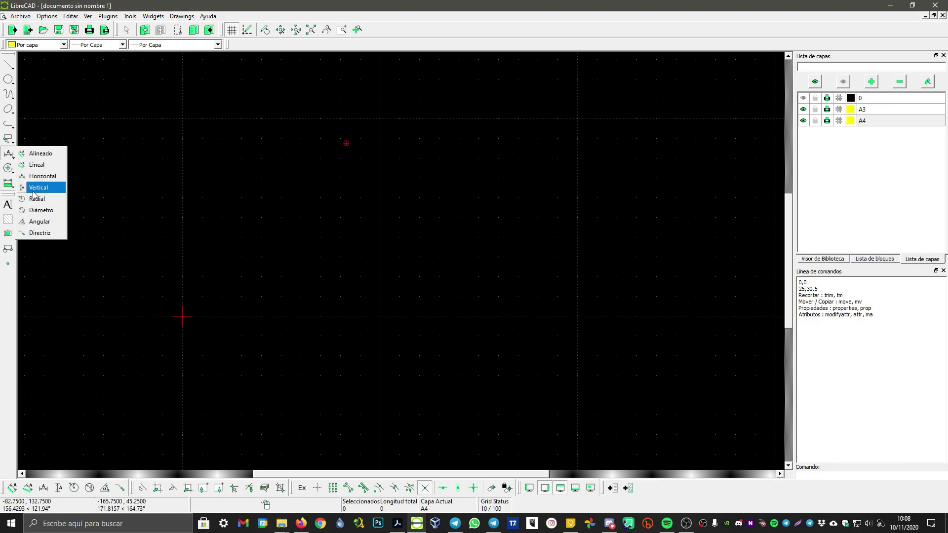
click(292, 173)
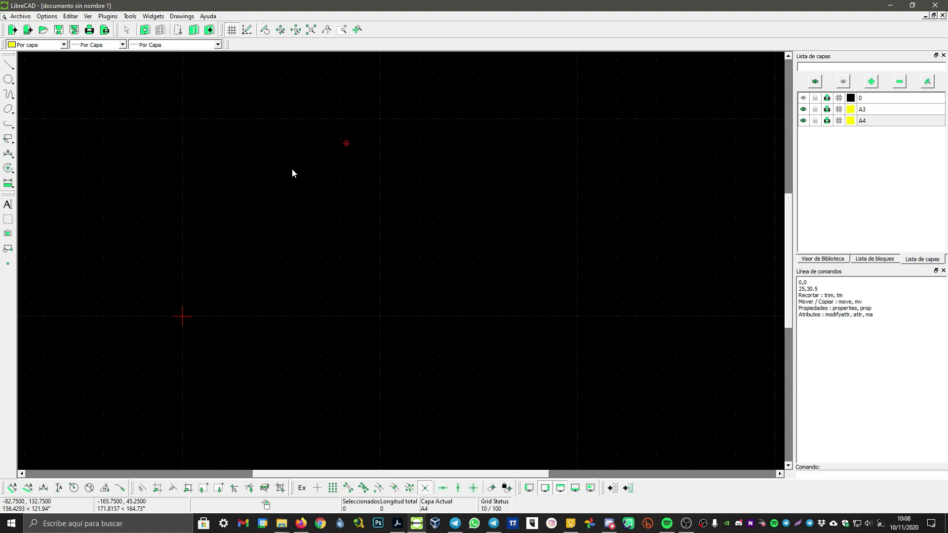
middle_drag(328, 192, 301, 297)
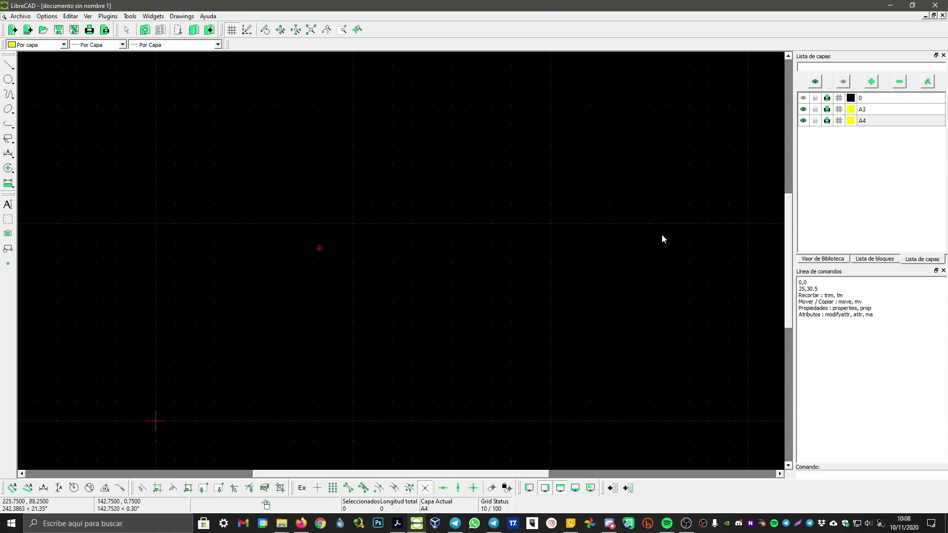
- Make layer A4 active and draw a rectangle on it with opposite corners at 0,0 and 210,297
click(879, 110)
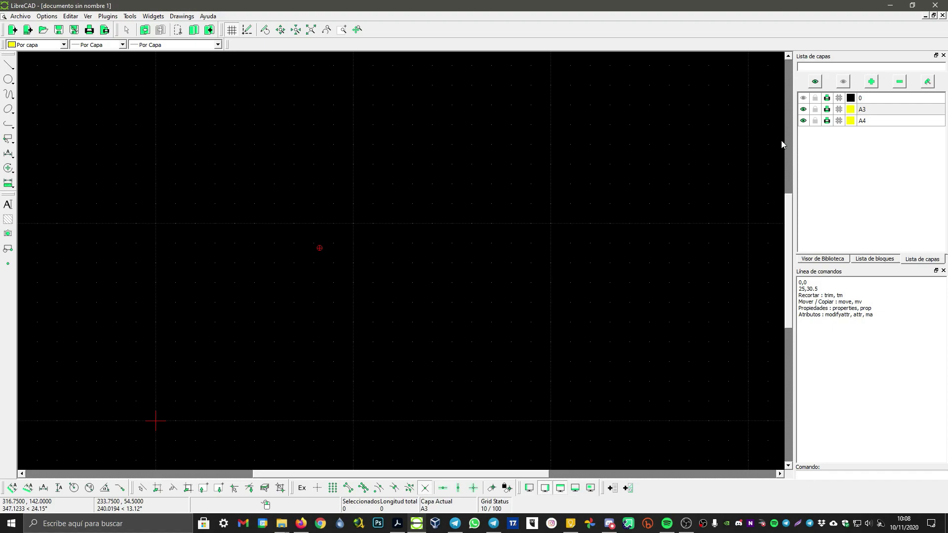
click(875, 122)
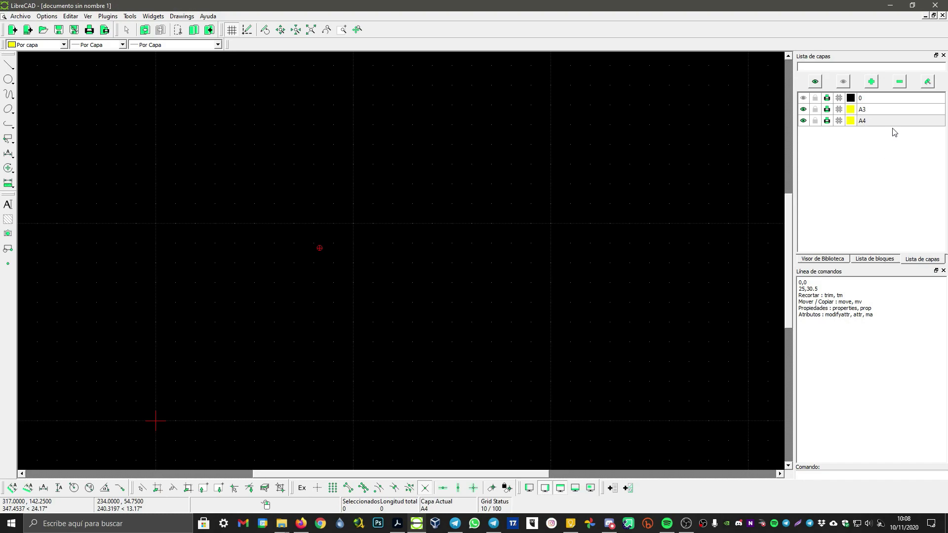
right_click(307, 194)
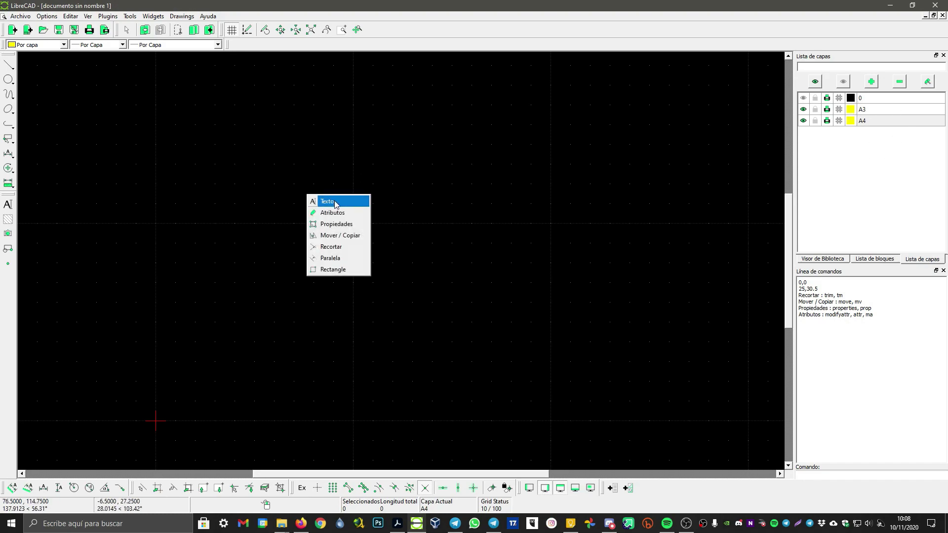
click(330, 268)
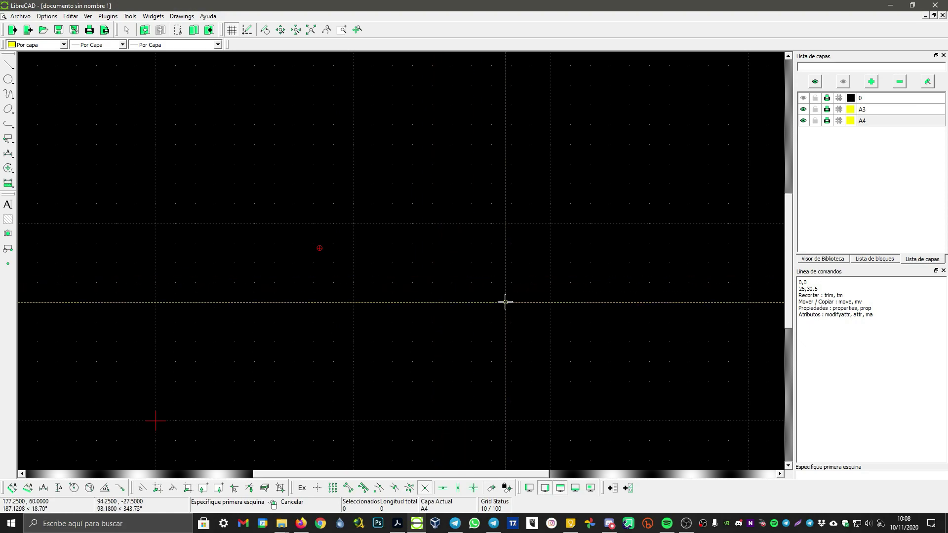
click(847, 474)
text(0,0)
key(Return)
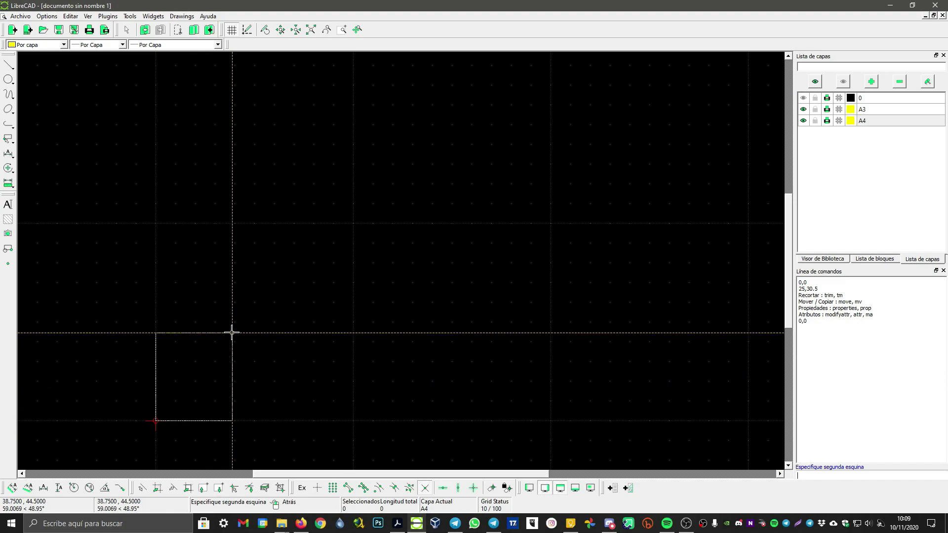
text(210,297)
key(Return)
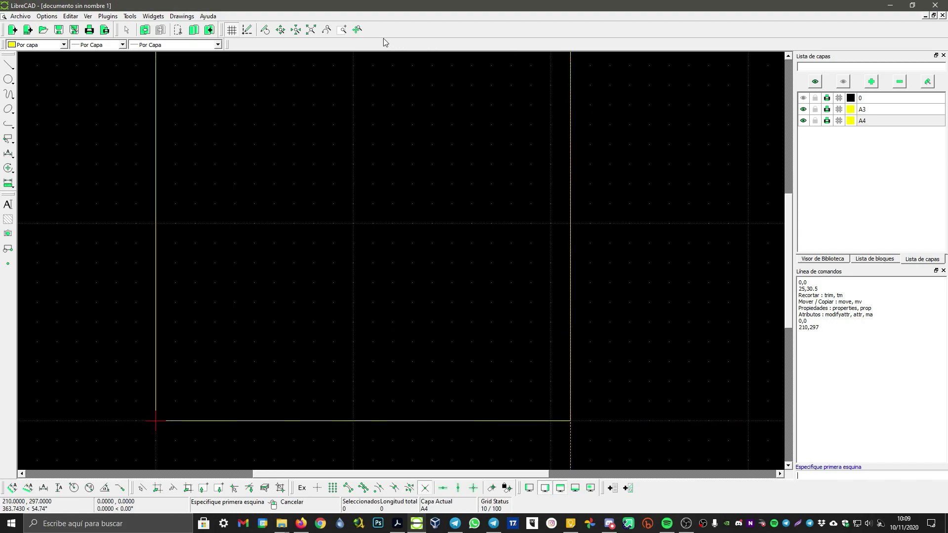
right_click(300, 271)
- Examine the complete A4 rectangle by fitting it in the drawing area
middle_drag(348, 211, 338, 444)
scroll(328, 293, down, 1)
middle_drag(328, 293, 333, 405)
scroll(357, 318, down, 2)
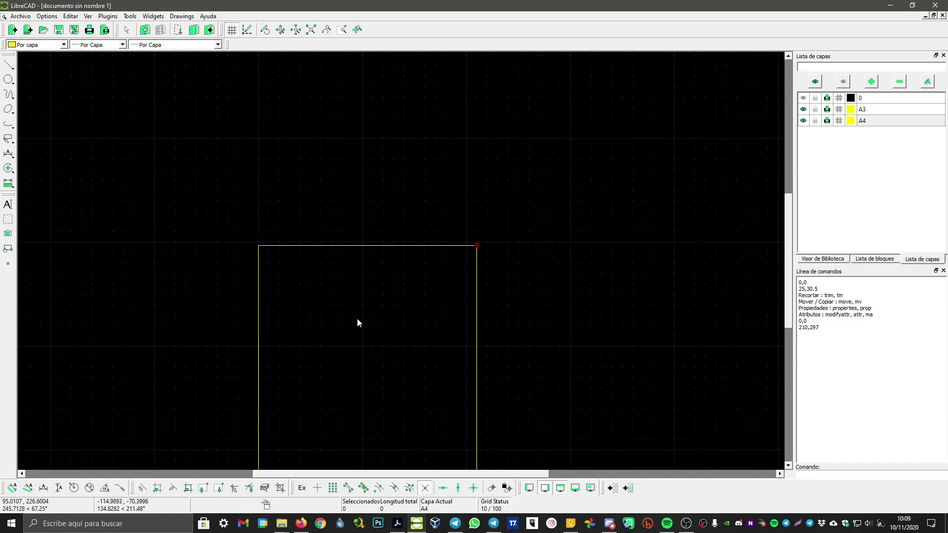
middle_drag(360, 207, 380, 172)
scroll(414, 242, up, 2)
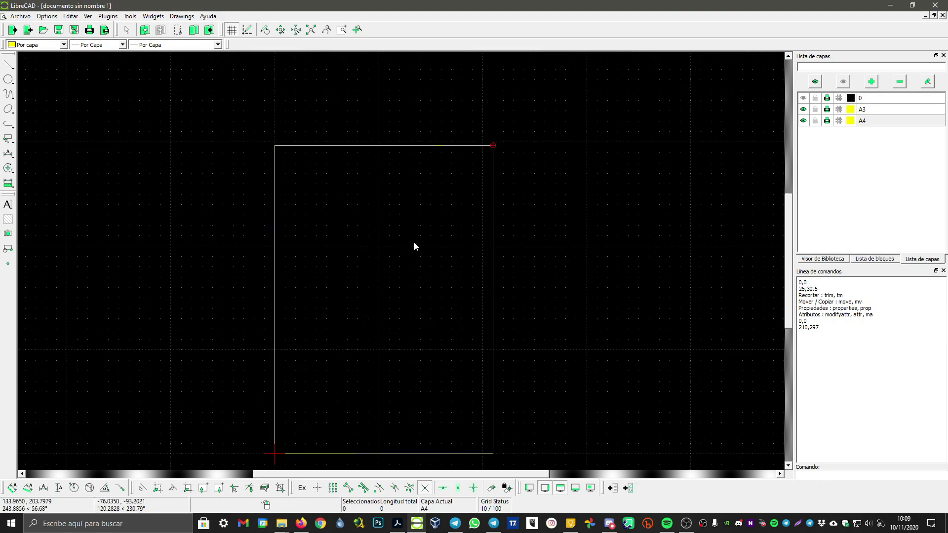
middle_drag(413, 241, 419, 193)
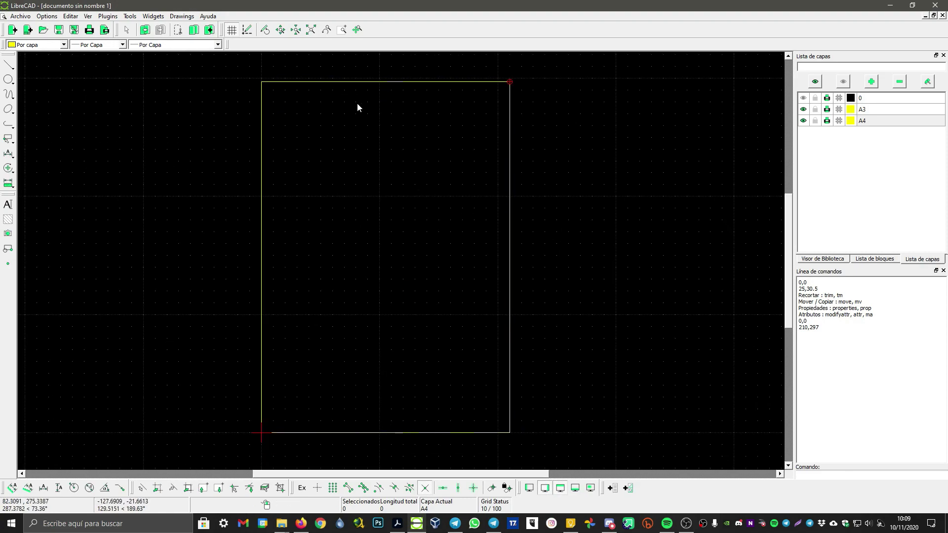
click(311, 30)
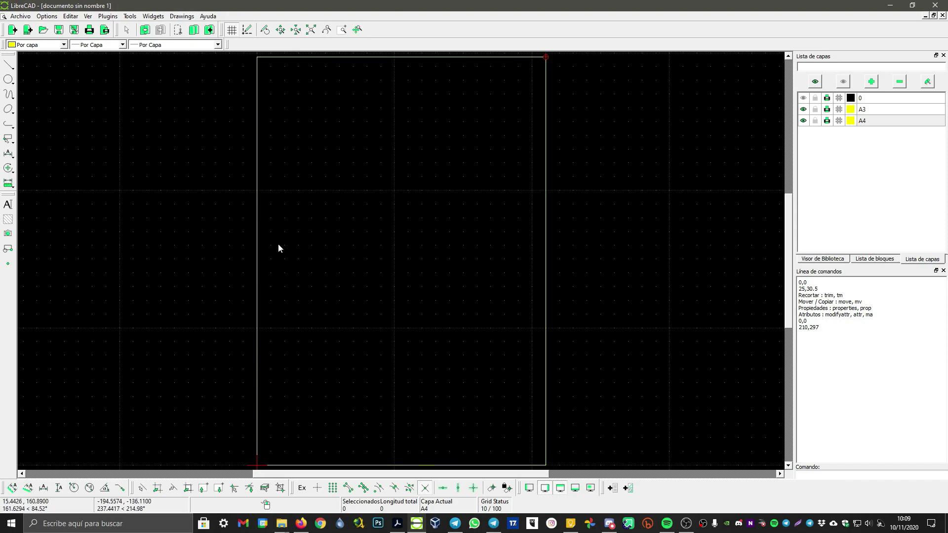
- Make layer A3 active and draw a rectangle on it with opposite corners at 0,0 and 420,297
click(874, 111)
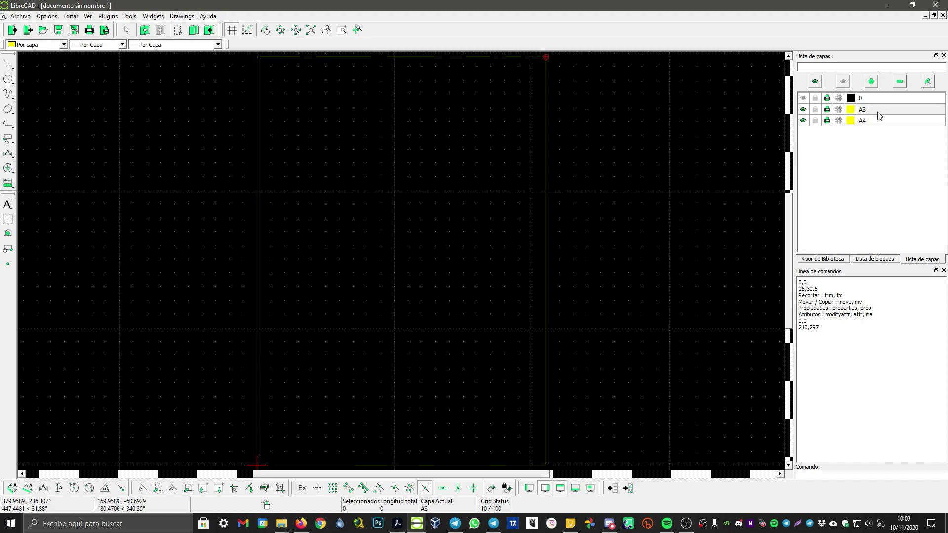
right_click(187, 157)
click(211, 166)
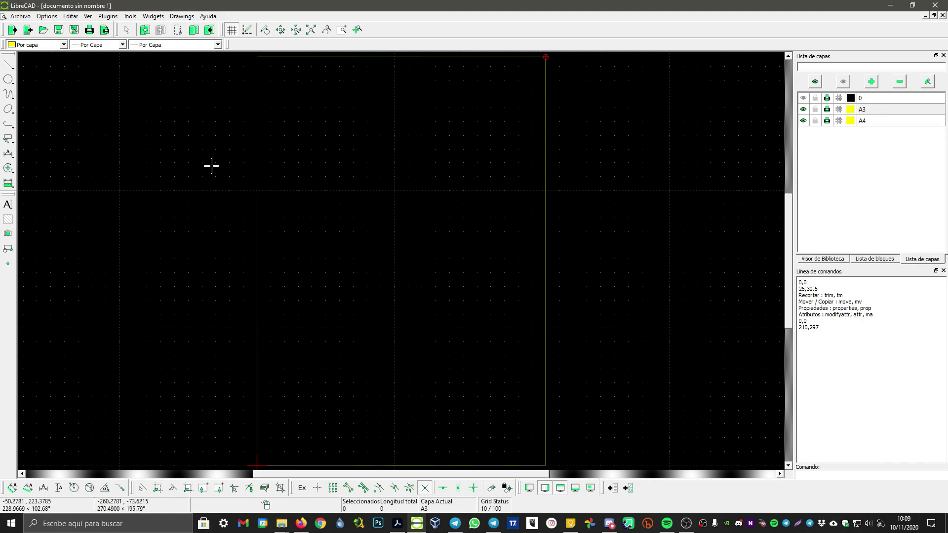
click(818, 476)
text(0,0)
key(Return)
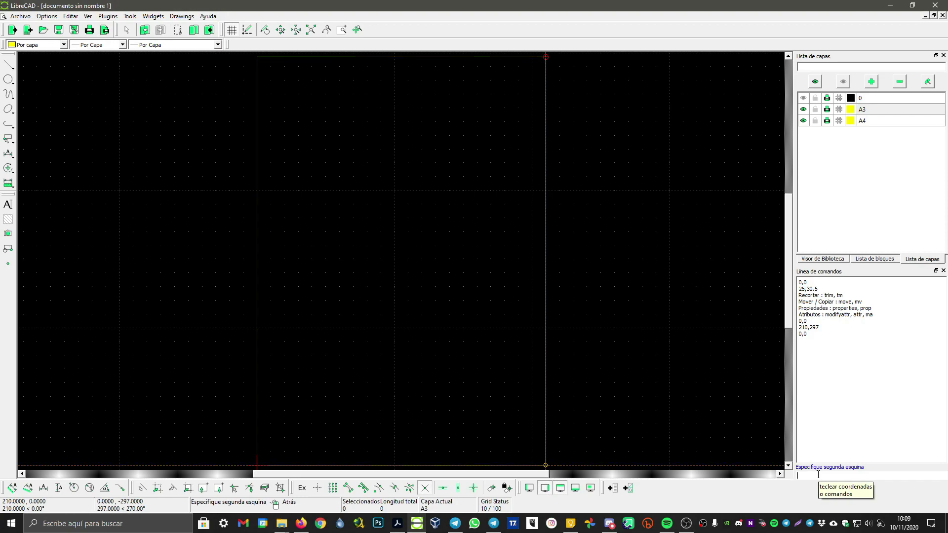
text(420,297)
key(Return)
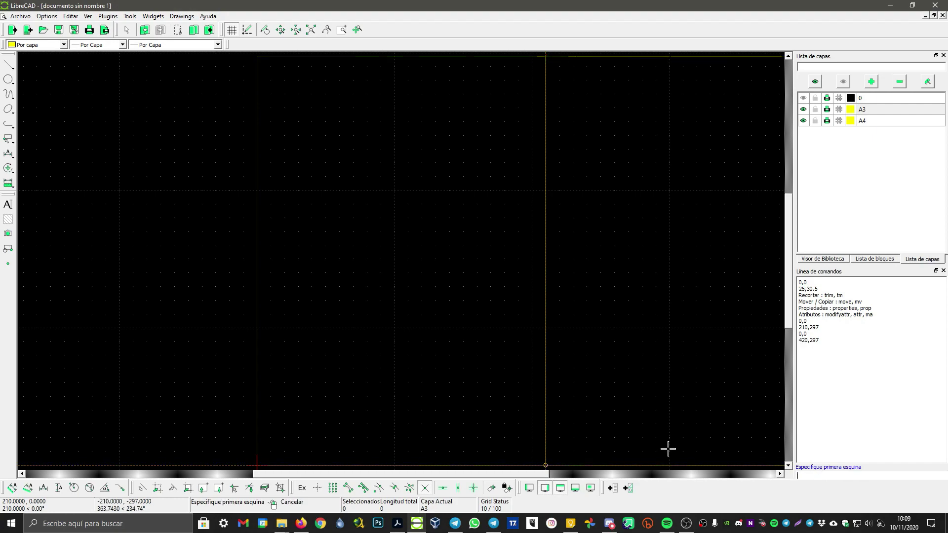
click(313, 33)
scroll(489, 201, down, 5)
scroll(477, 205, up, 1)
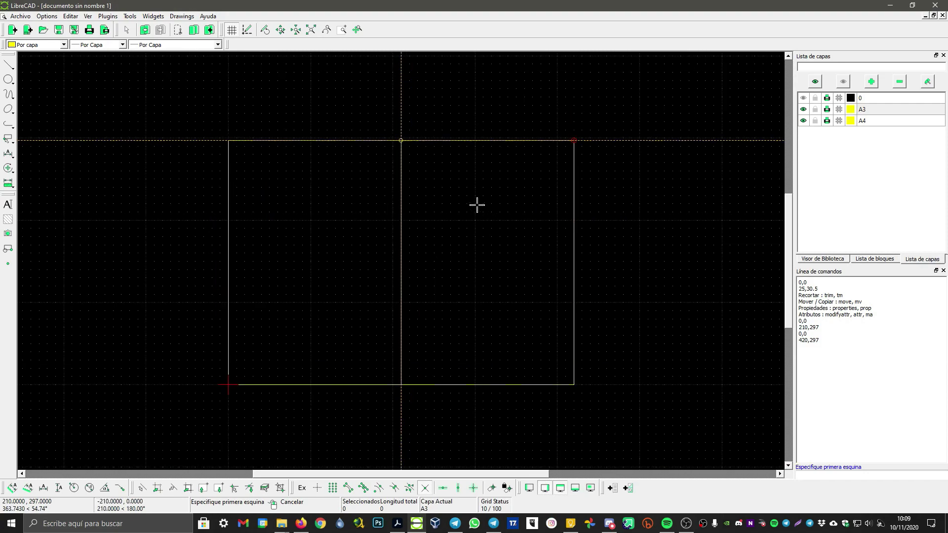
key(Escape)
- Switch layer A3 off and on again, and hide layer A4
click(803, 109)
click(803, 109)
click(804, 121)
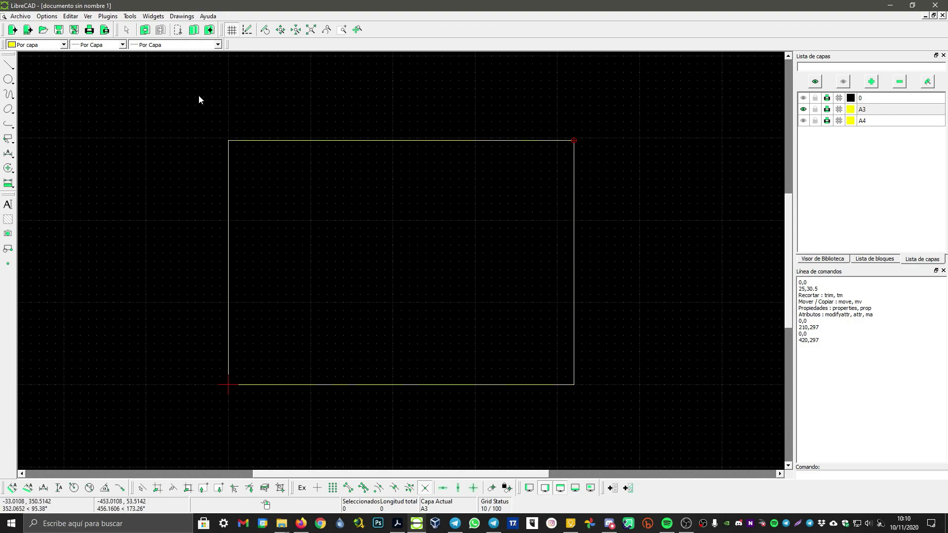
- Save the drawing as Tuto2 in DXF 2007 format in the Unidad 2 folder
click(21, 16)
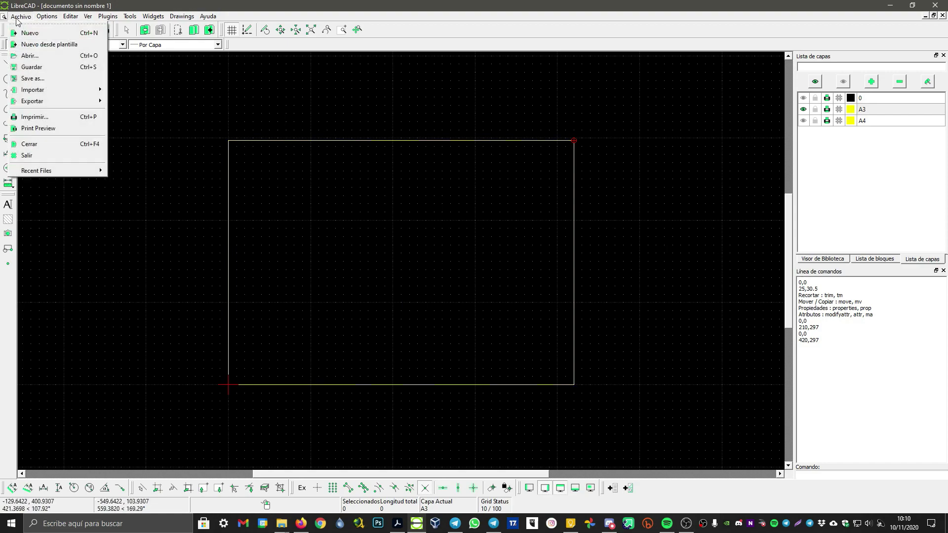
click(35, 68)
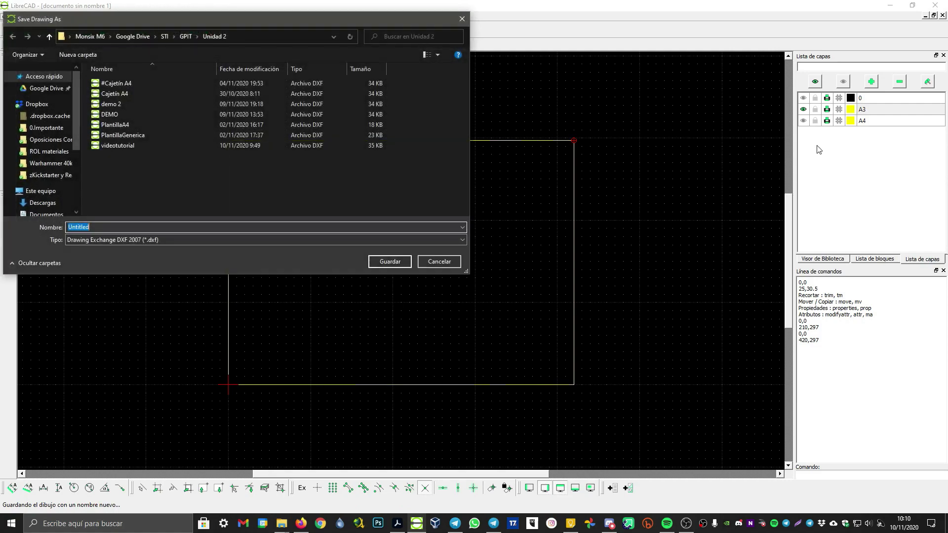
mouse_move(137, 32)
mouse_down()
mouse_move(153, 34)
mouse_move(152, 59)
mouse_up()
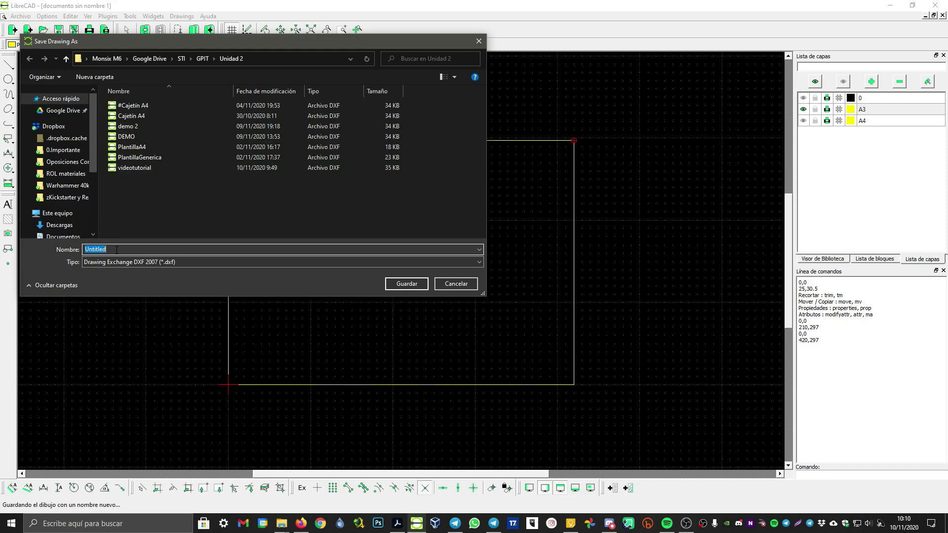
text(Test)
key(BackSpace)
key(BackSpace)
key(BackSpace)
text(uto2)
key(Return)
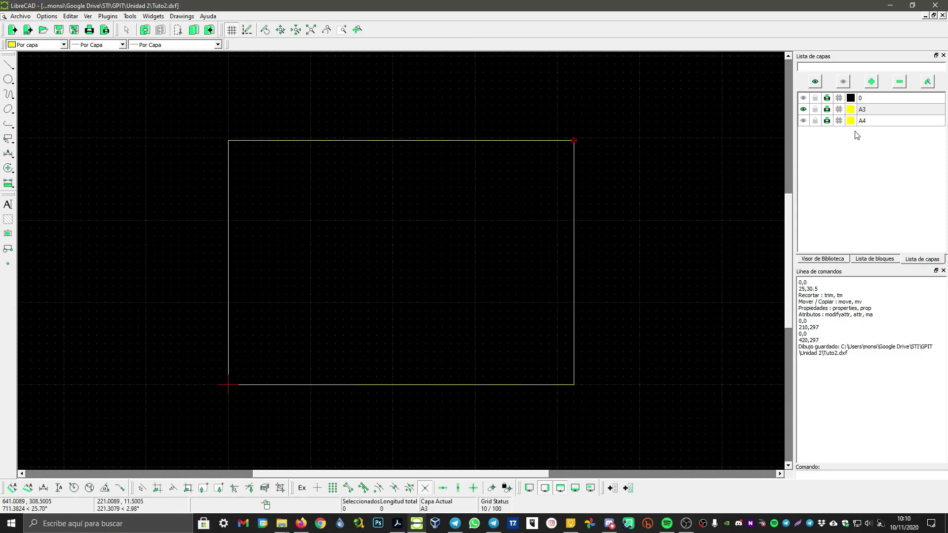
- Show layer A4 again and make it the active layer
click(803, 121)
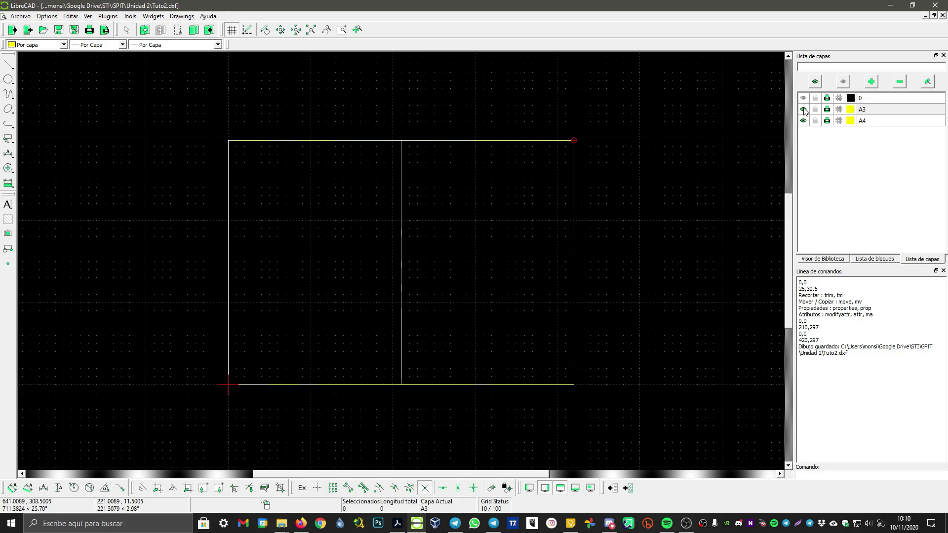
click(864, 122)
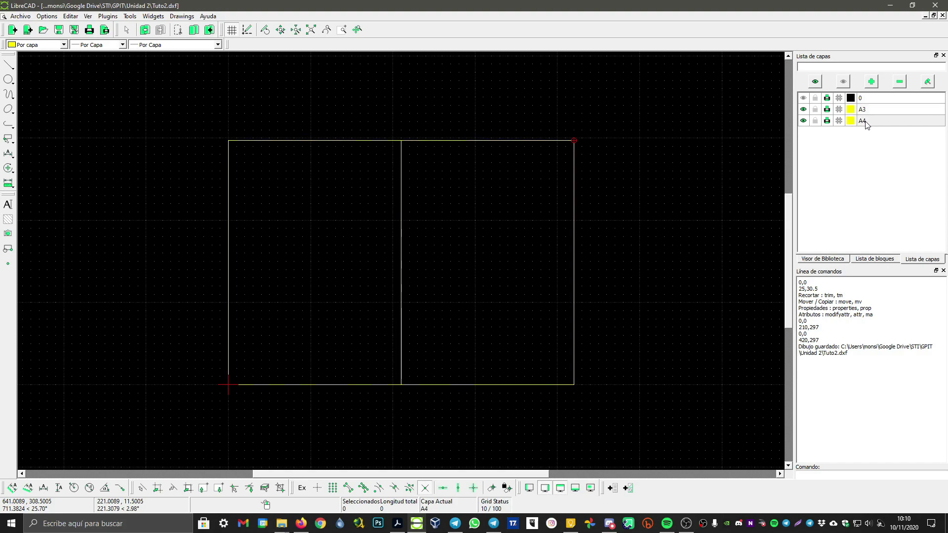
- Create a new layer named Cajetín A4 with colour Celeste and a line width of 0.09 mm
click(871, 82)
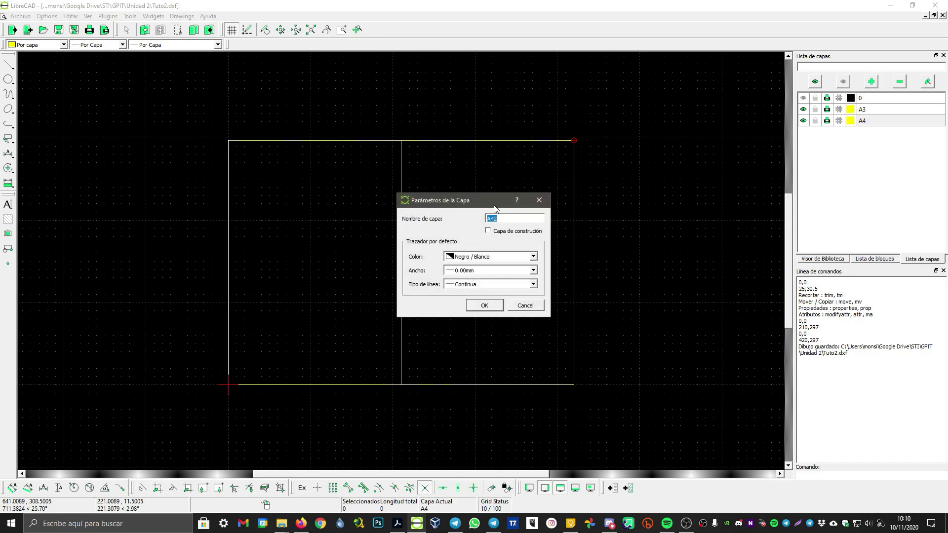
click(473, 257)
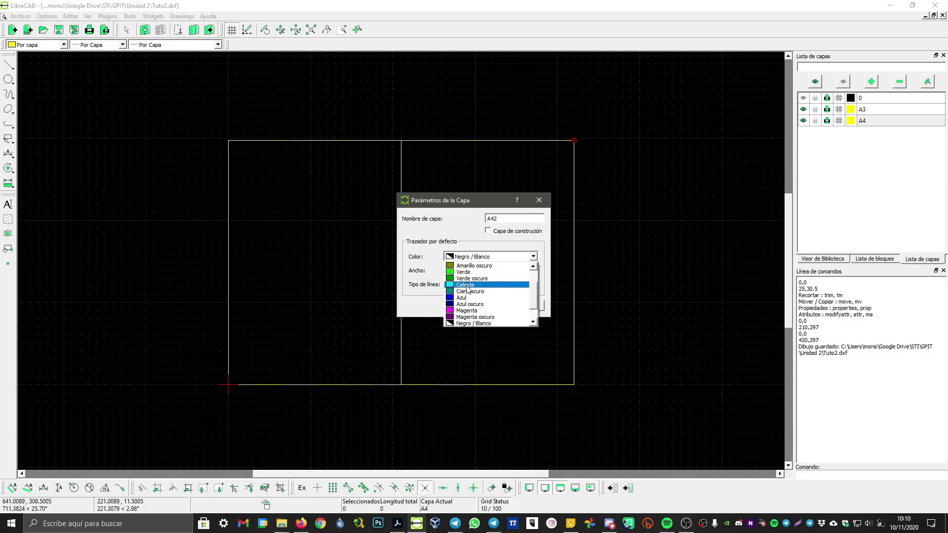
click(471, 286)
click(487, 271)
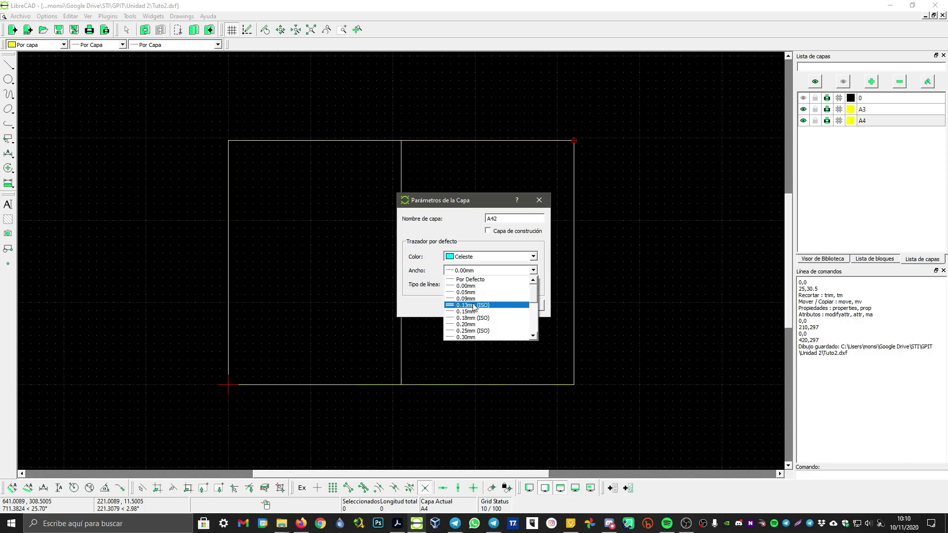
click(475, 299)
double_click(493, 219)
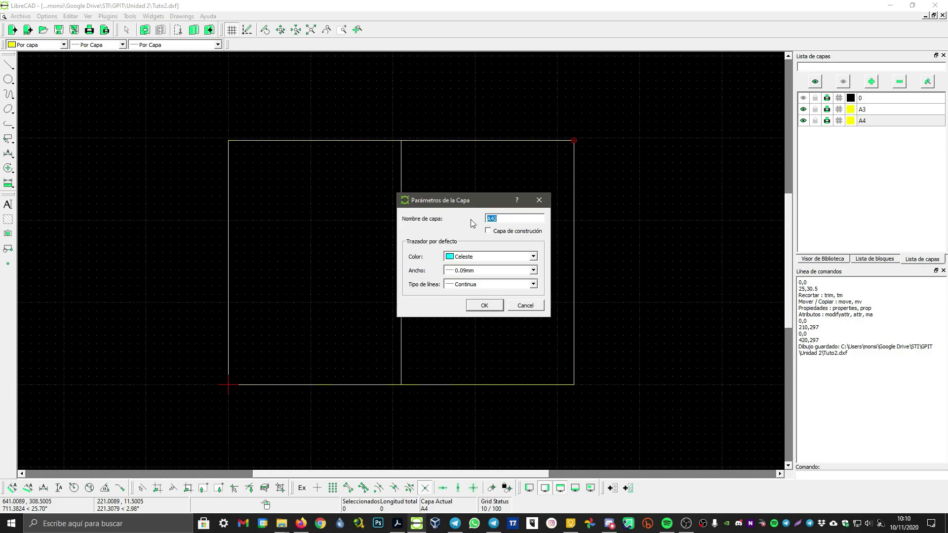
text(A)
text(árgen)
text(ín A)
key(Return)
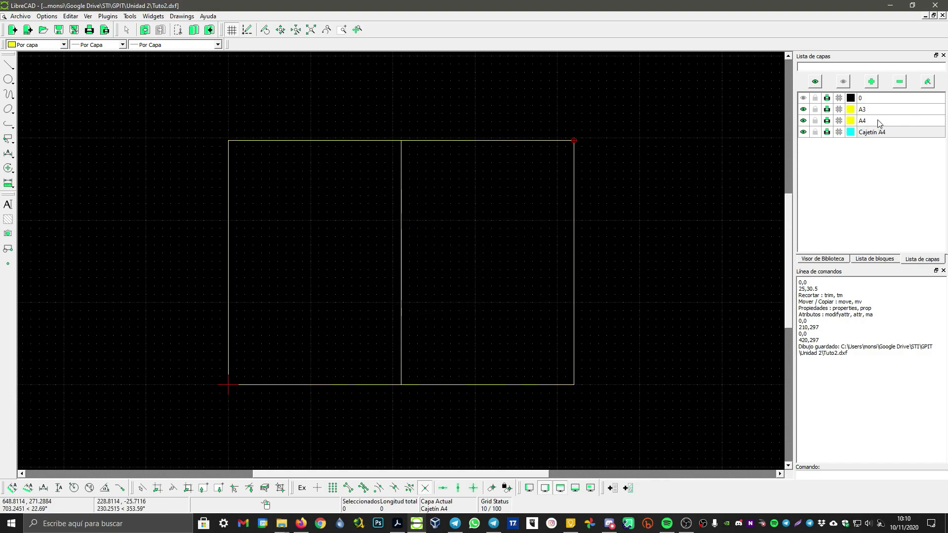
- Add a layer named Cajetín A3 with colour Celeste and a line width of 0.09 mm
click(879, 110)
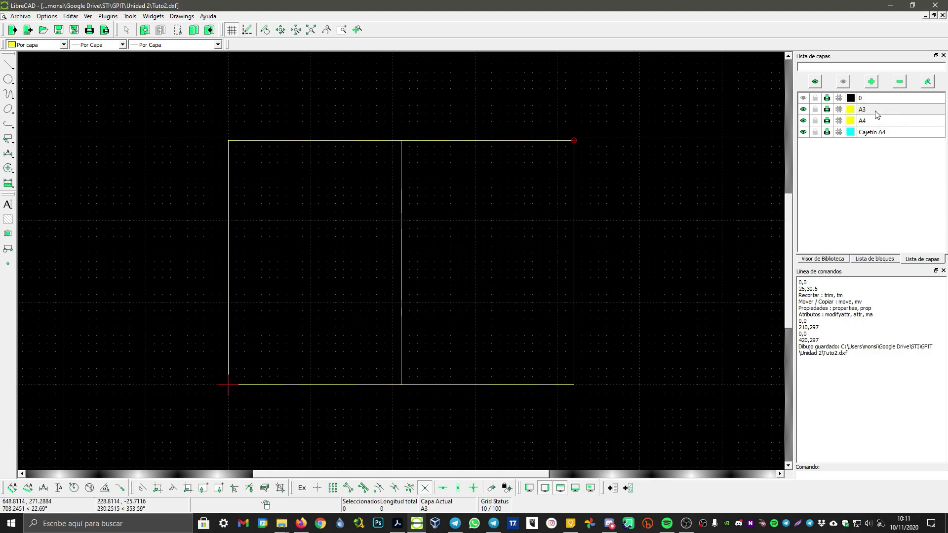
click(877, 82)
text(Cajetín A3)
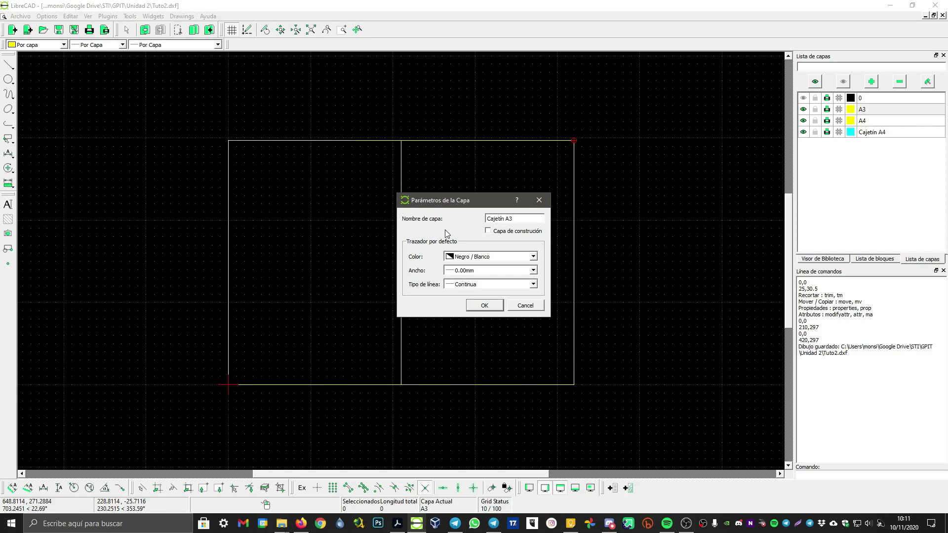
click(479, 256)
click(464, 292)
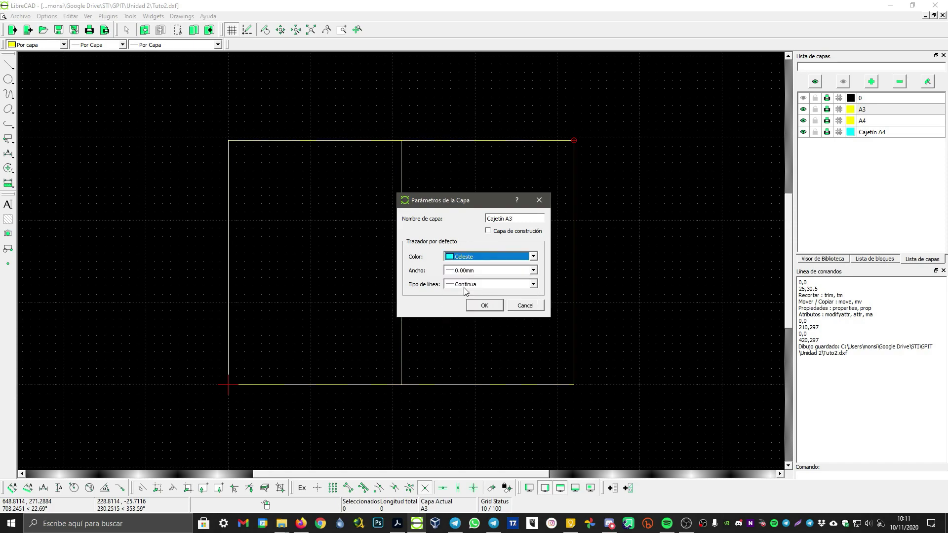
click(471, 271)
click(473, 304)
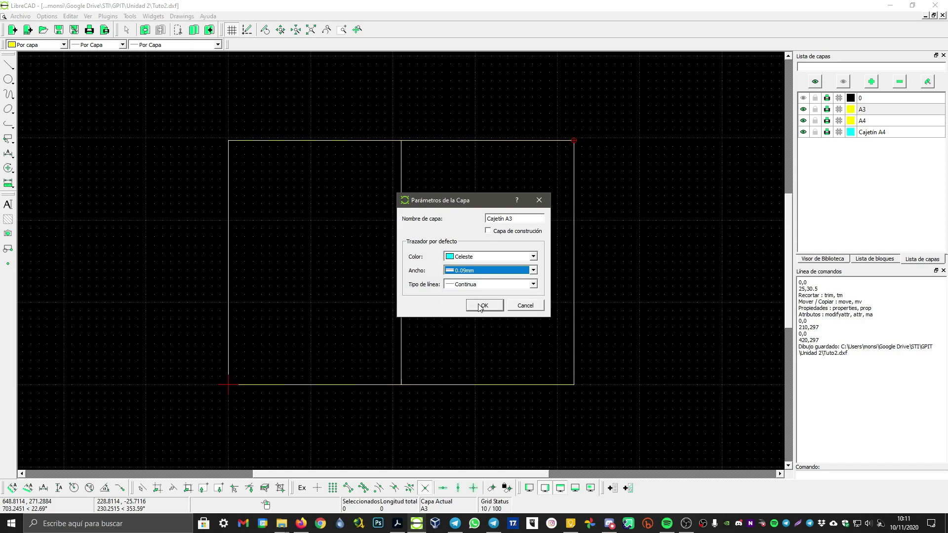
click(482, 305)
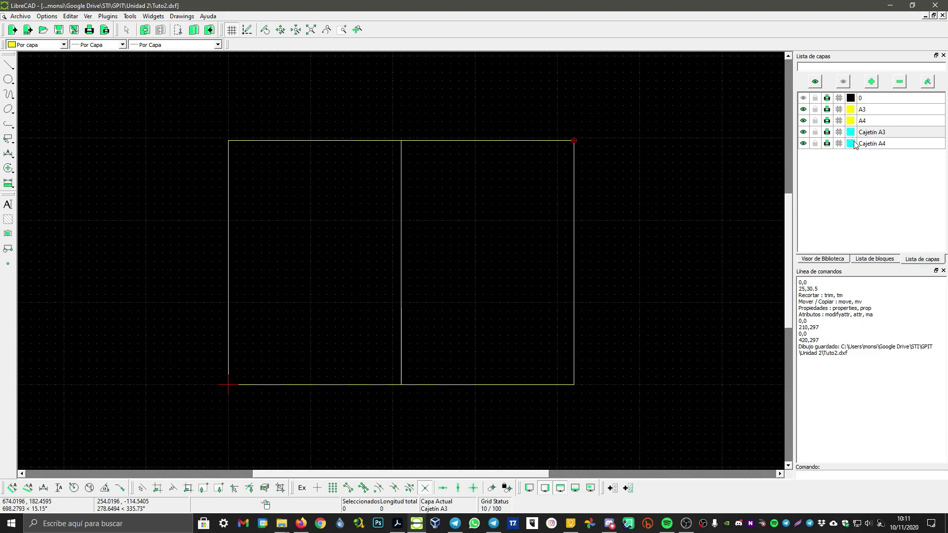
- Make Cajetín A4 the active layer, and switch the A3, A4, Cajetín A3 and Cajetín A4 layers off and on again
click(876, 144)
click(803, 143)
click(803, 131)
click(803, 121)
click(804, 109)
click(803, 110)
click(803, 120)
click(804, 132)
click(803, 144)
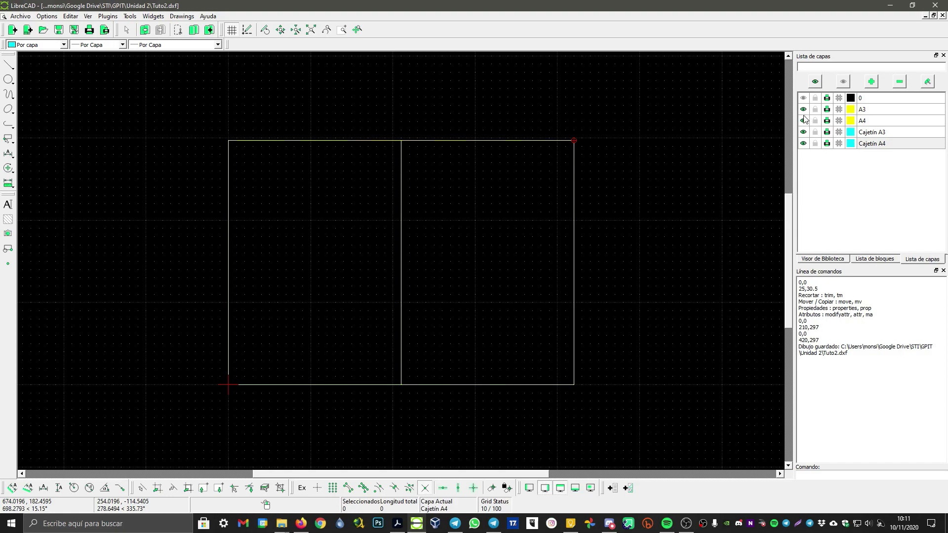
- Hide layers A3 and Cajetín A3, and draw a rectangle on Cajetín A4 with opposite corners at 205,5 and 25,292
click(803, 109)
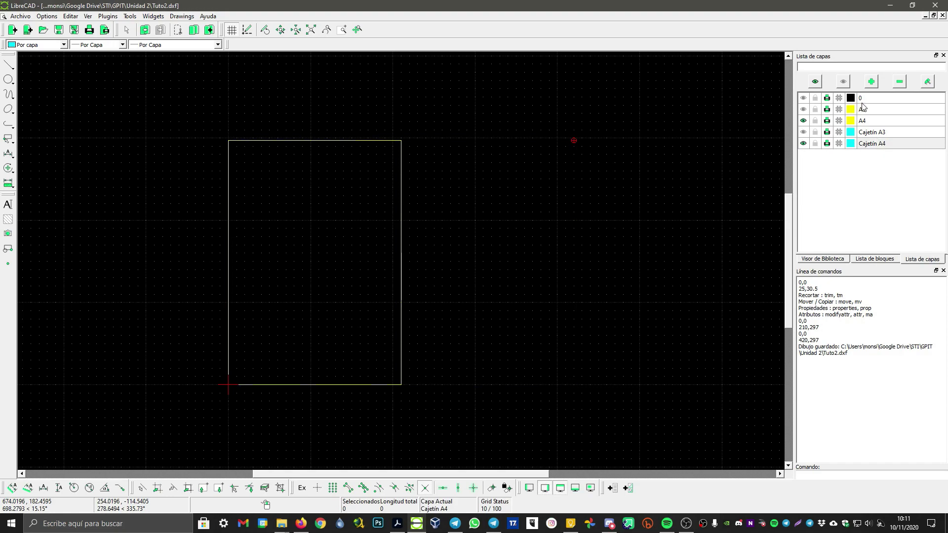
scroll(252, 258, up, 4)
scroll(286, 257, down, 1)
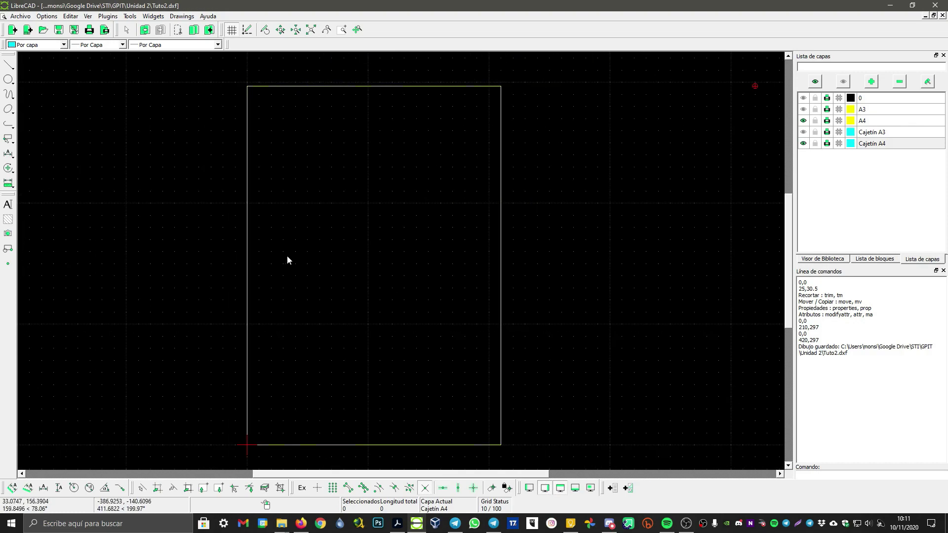
middle_drag(369, 289, 368, 258)
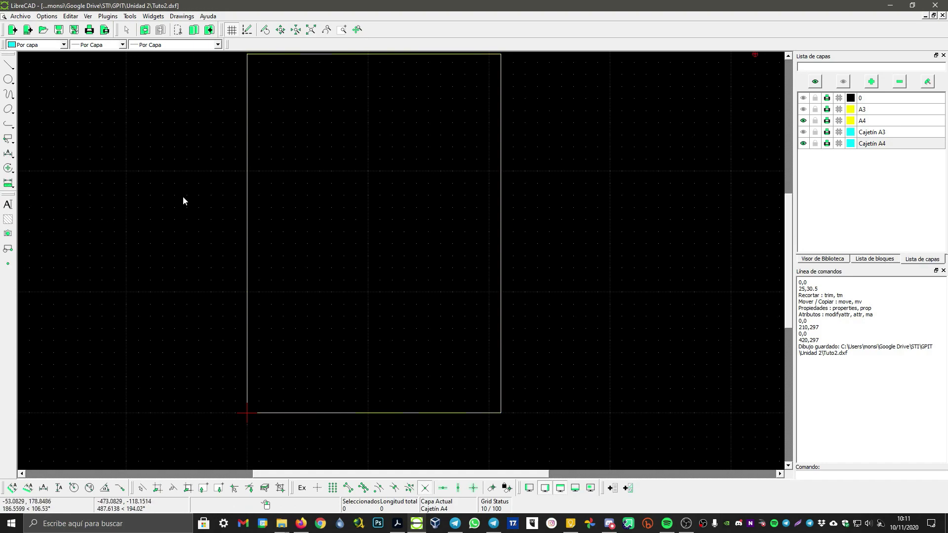
right_click(325, 162)
click(343, 166)
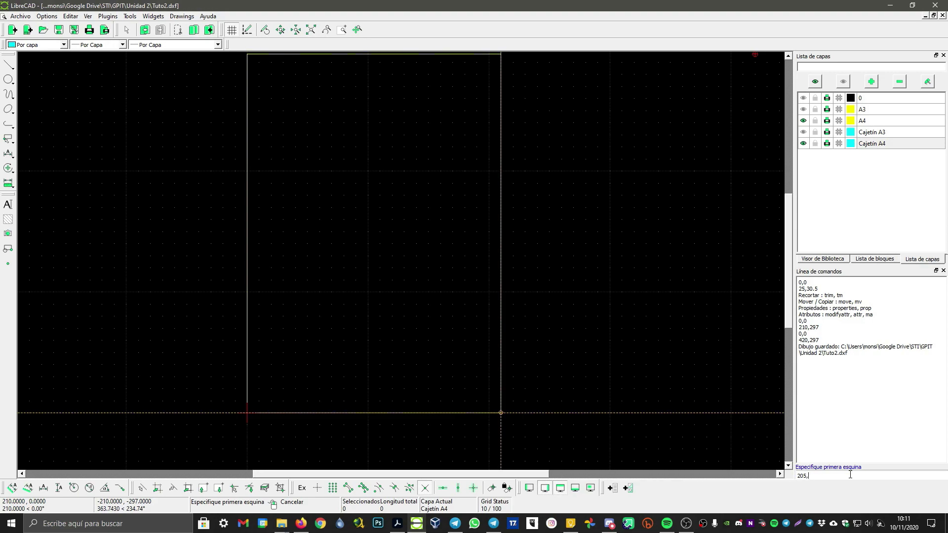
key(Return)
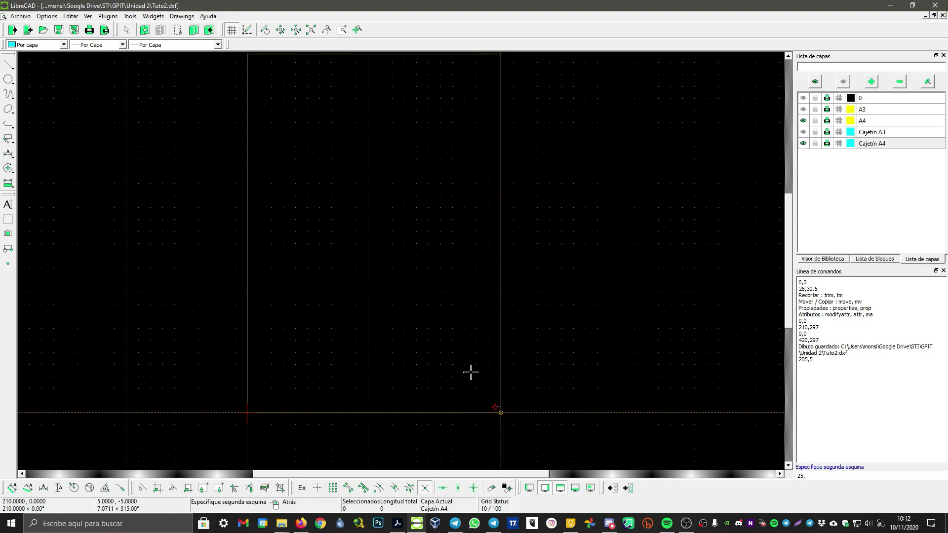
text(25,292)
key(Return)
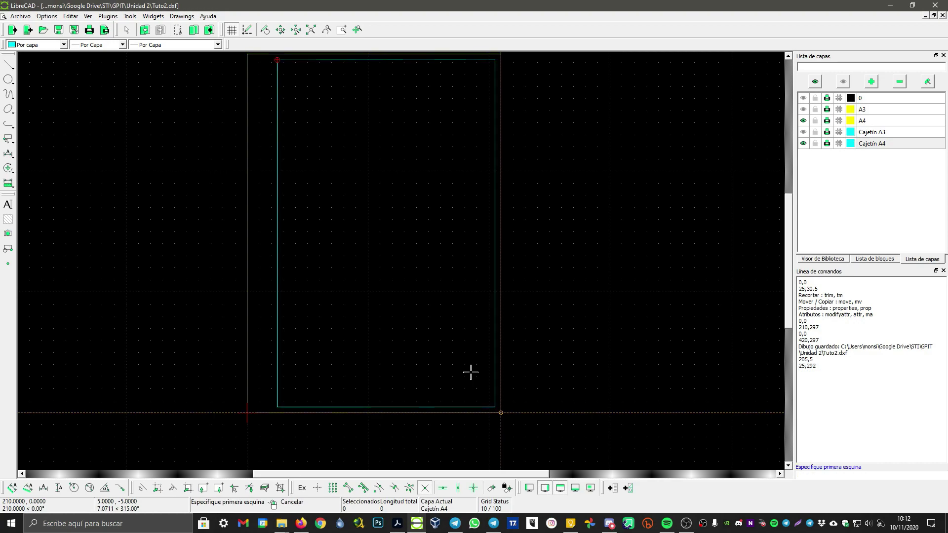
scroll(417, 195, down, 6)
scroll(350, 178, up, 10)
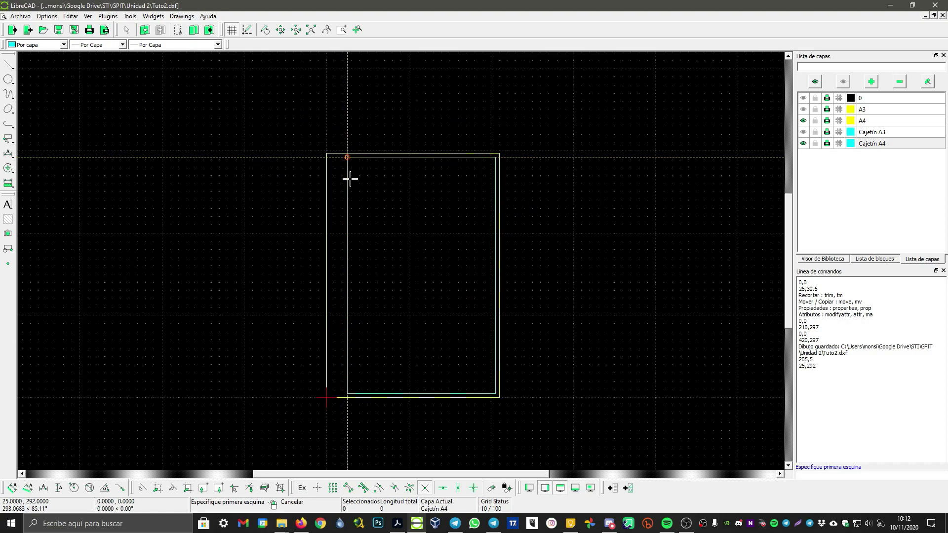
middle_drag(451, 313, 398, 173)
scroll(398, 174, down, 5)
scroll(448, 192, up, 2)
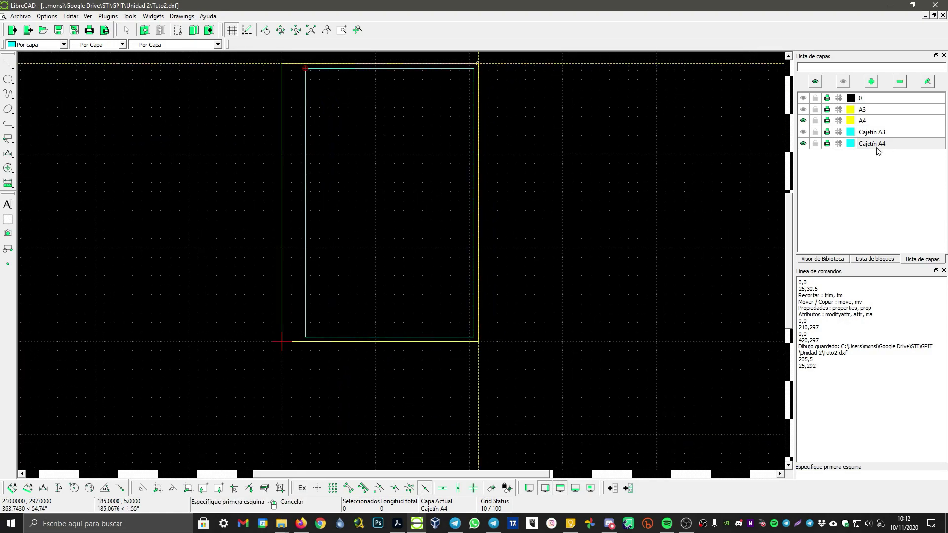
right_click(642, 231)
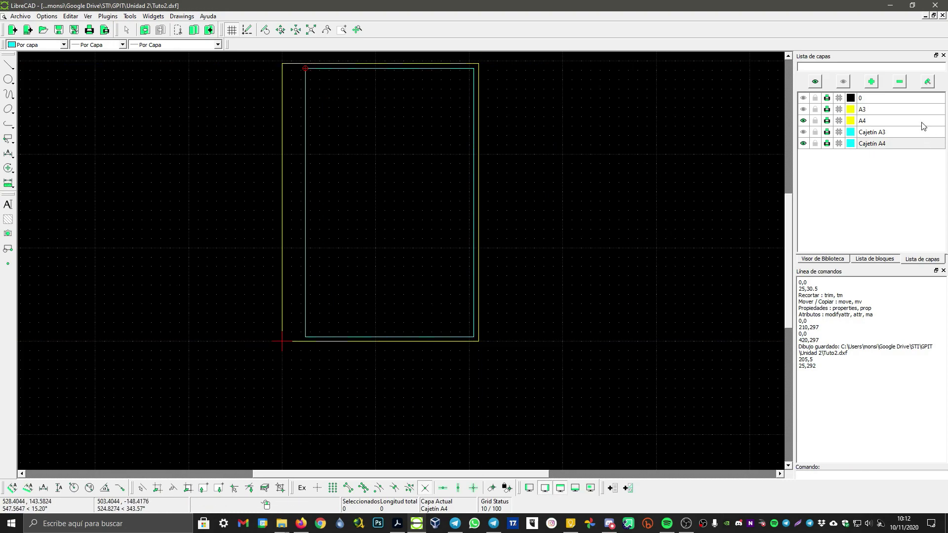
- Make Cajetín A3 the active layer, showing only A3 and Cajetín A3 and hiding A4 and Cajetín A4
click(879, 132)
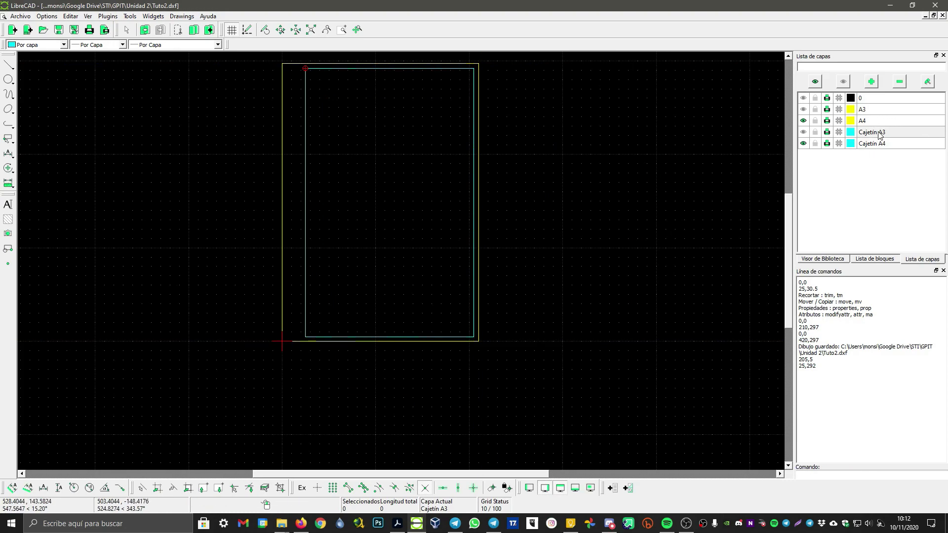
click(803, 109)
click(803, 120)
click(803, 143)
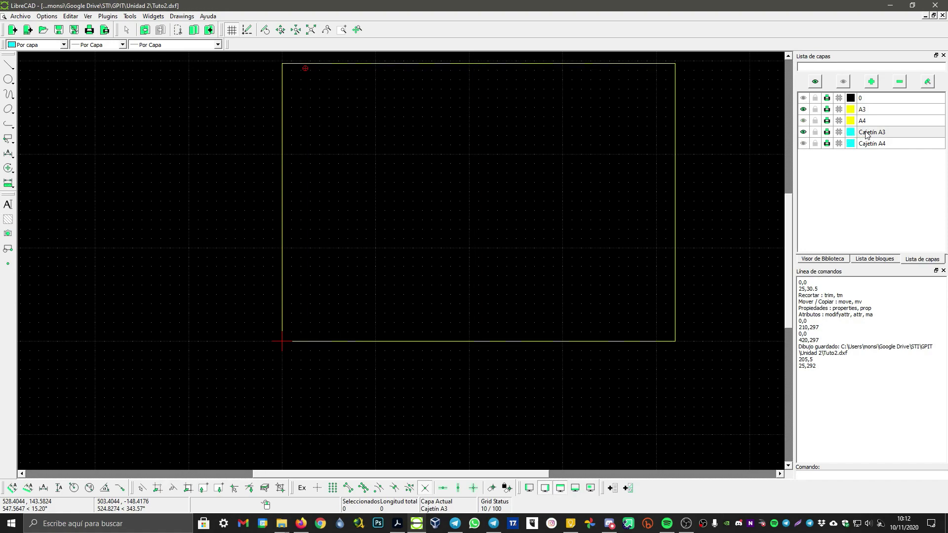
- Draw a rectangle on layer Cajetín A3 with opposite corners at 415,5 and 25,292
right_click(403, 242)
click(423, 240)
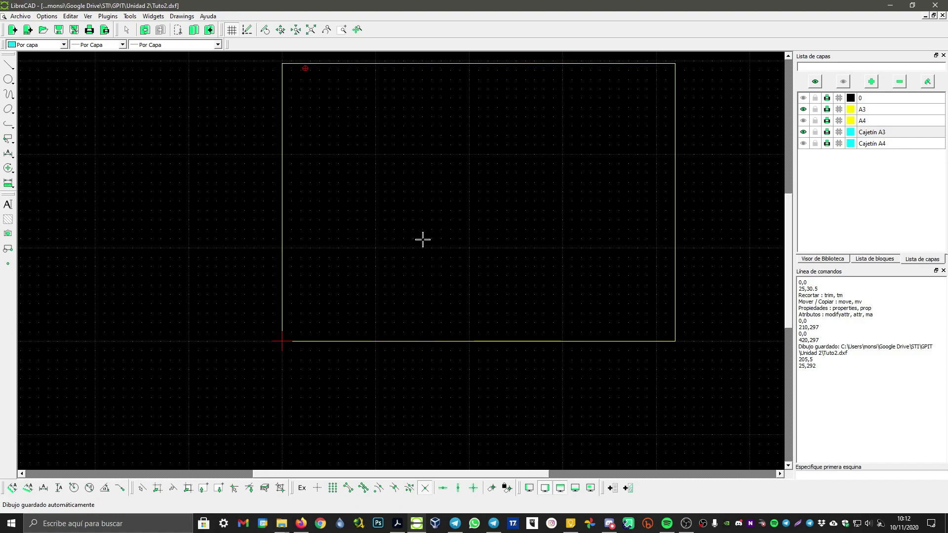
click(830, 477)
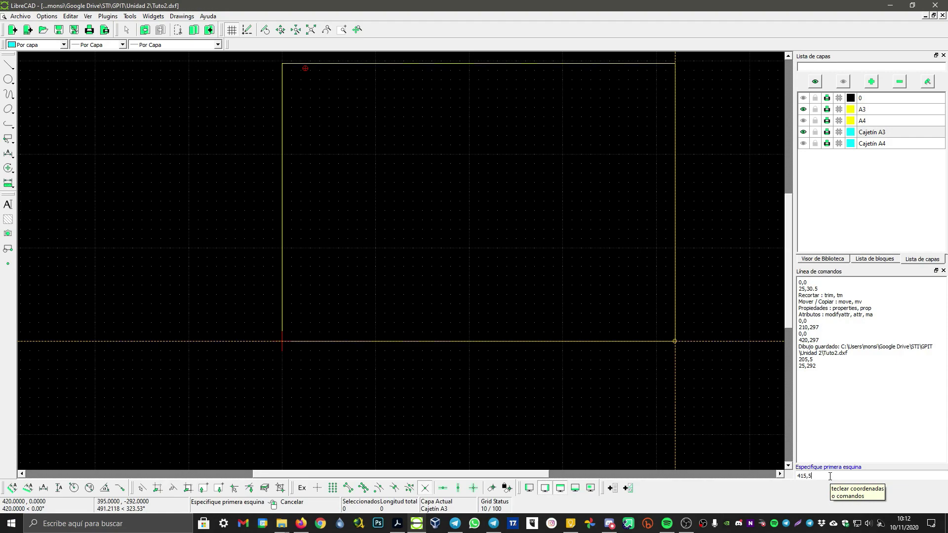
key(Return)
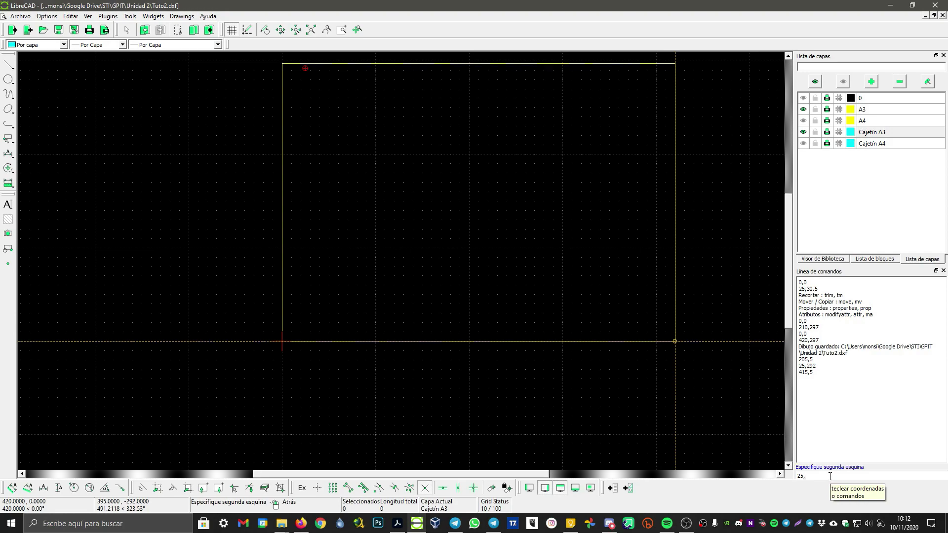
text(25,292)
key(Return)
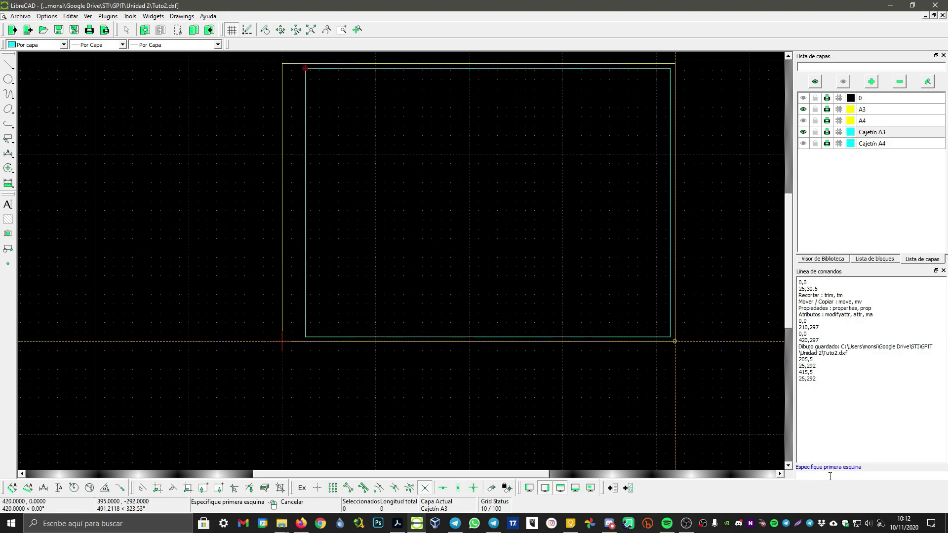
scroll(572, 240, down, 2)
scroll(572, 240, up, 3)
key(Escape)
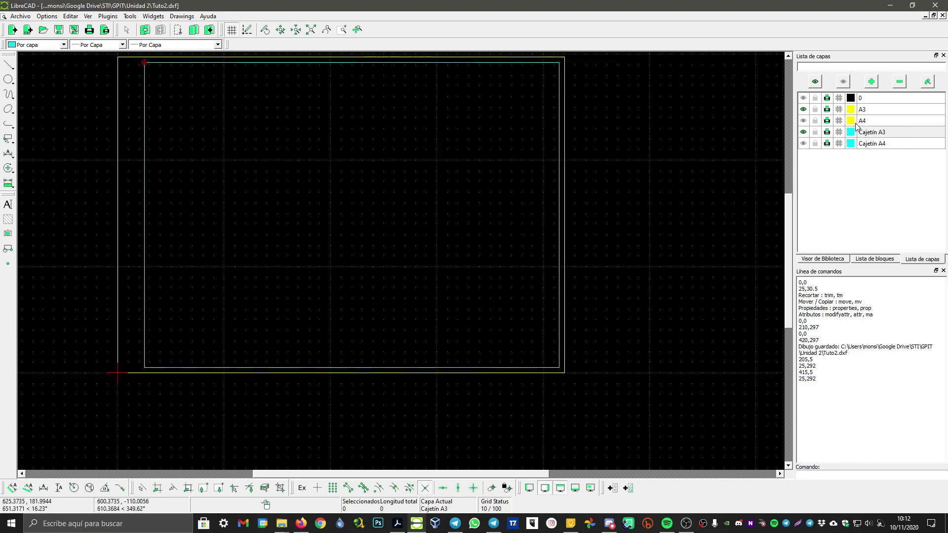
- Hide layers A3 and Cajetín A3, show A4 and Cajetín A4, and make Cajetín A4 the active layer
click(804, 132)
click(803, 109)
click(803, 121)
click(804, 143)
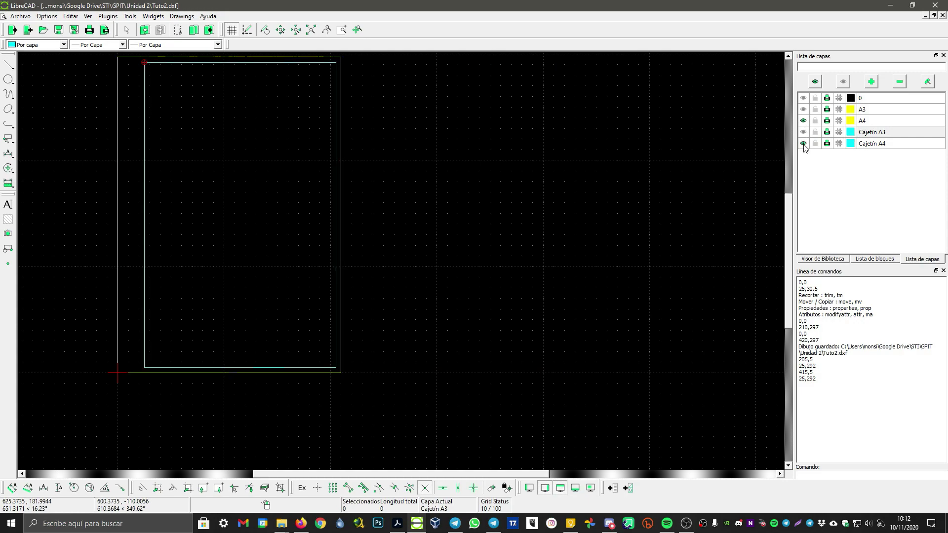
shift+scroll(467, 355, left, 2)
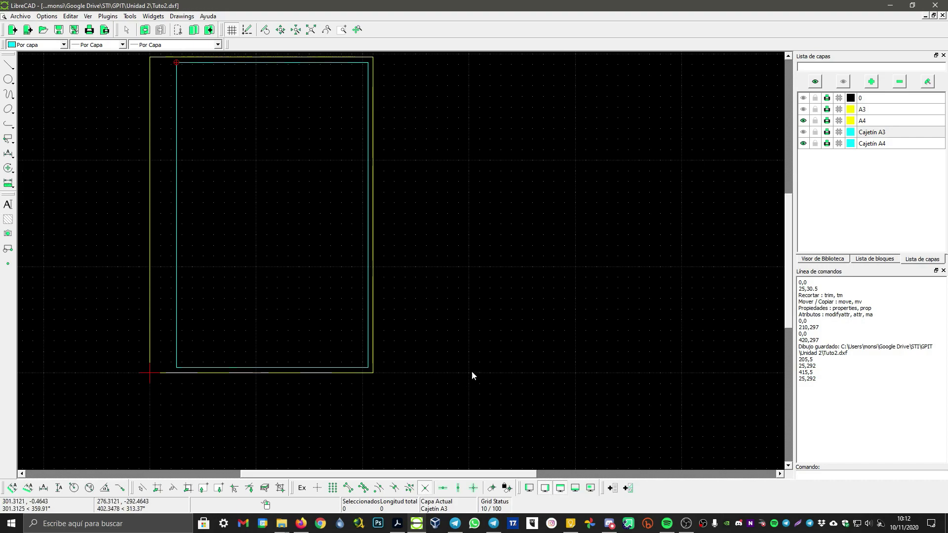
scroll(430, 366, down, 4)
scroll(523, 383, up, 5)
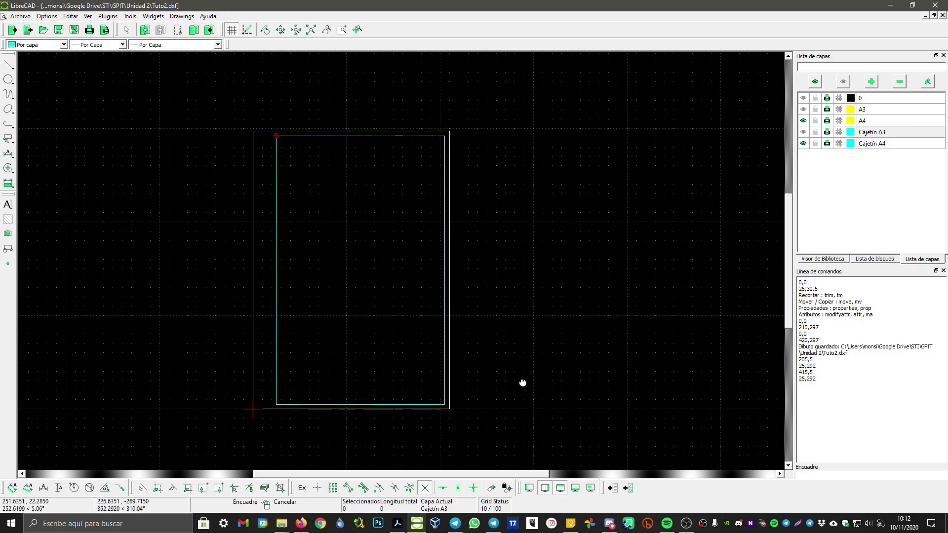
middle_drag(578, 307, 600, 383)
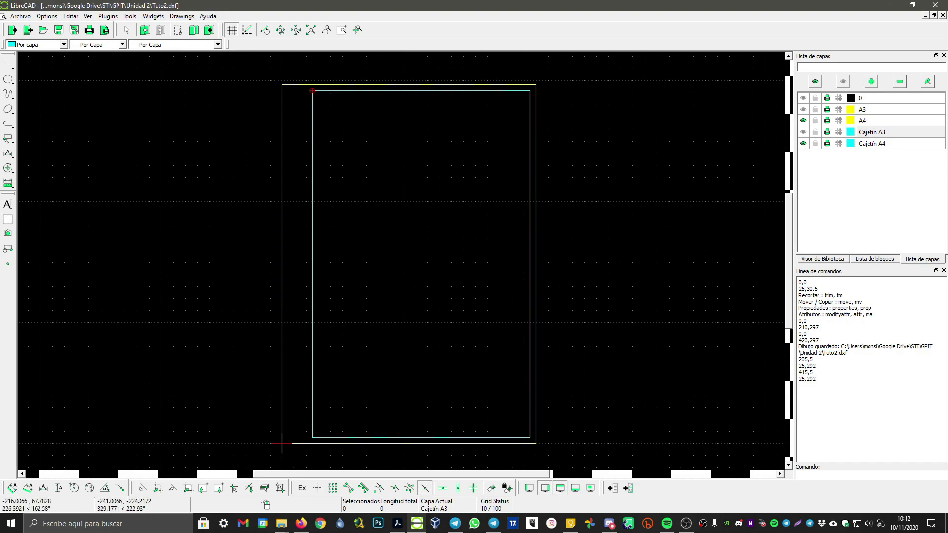
click(878, 144)
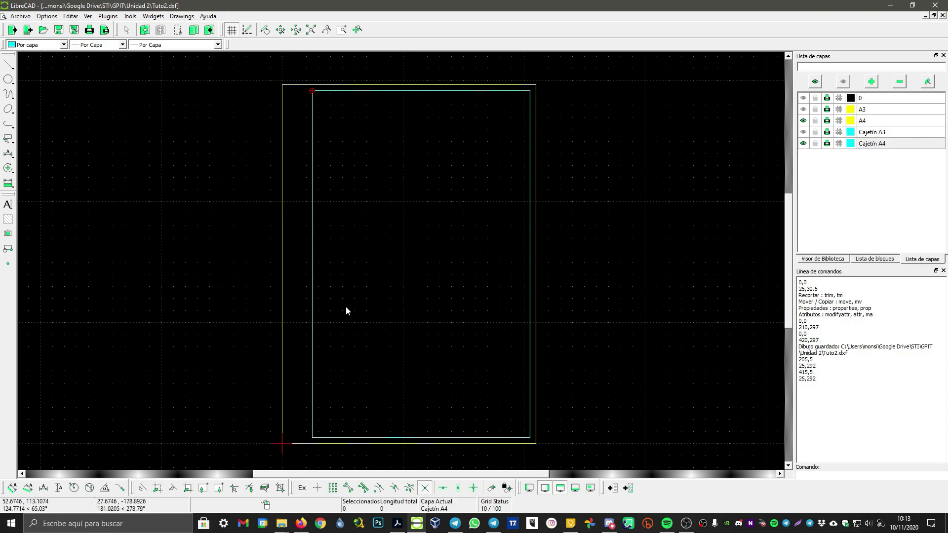
drag(318, 378, 466, 441)
drag(483, 381, 528, 440)
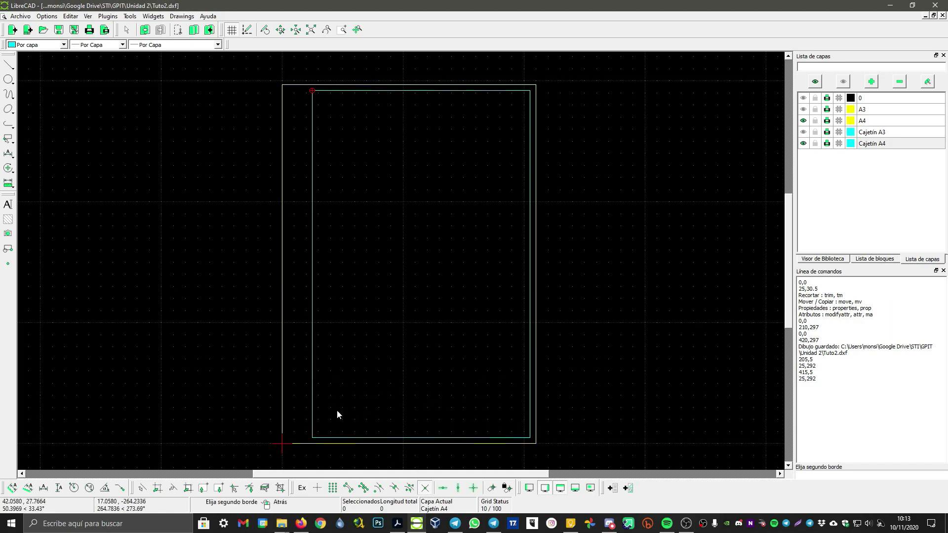
drag(526, 384, 485, 438)
- Draw a rectangle on layer Cajetín A4 with opposite corners at 205,5 and 176,47
right_click(430, 283)
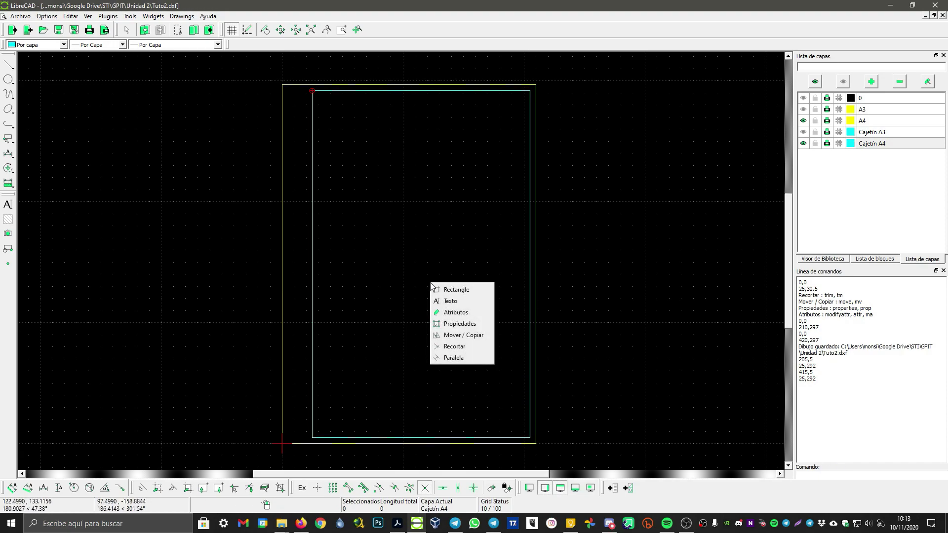
click(452, 291)
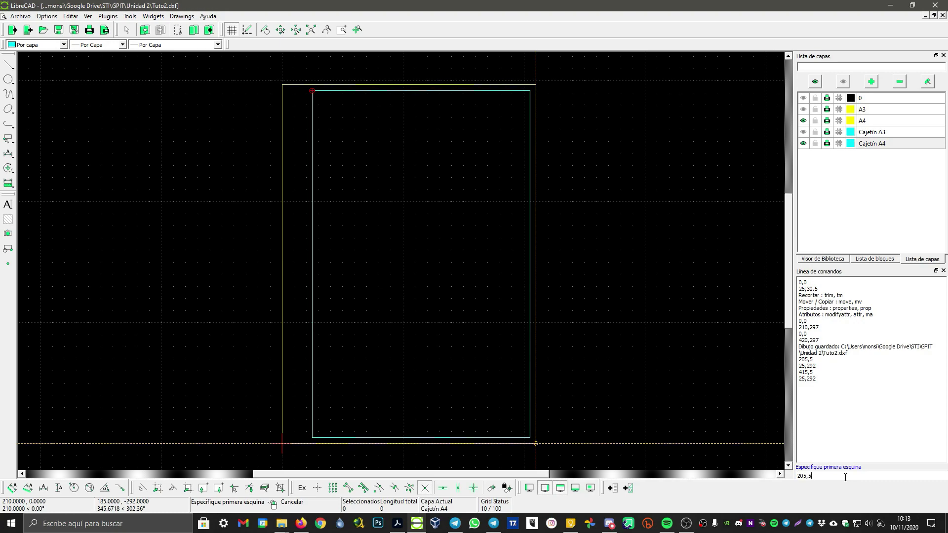
key(Return)
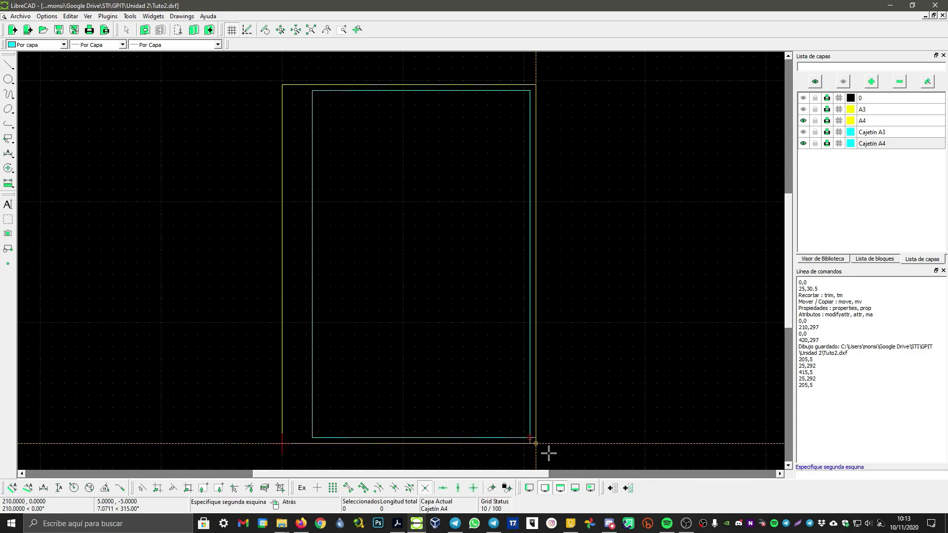
click(846, 422)
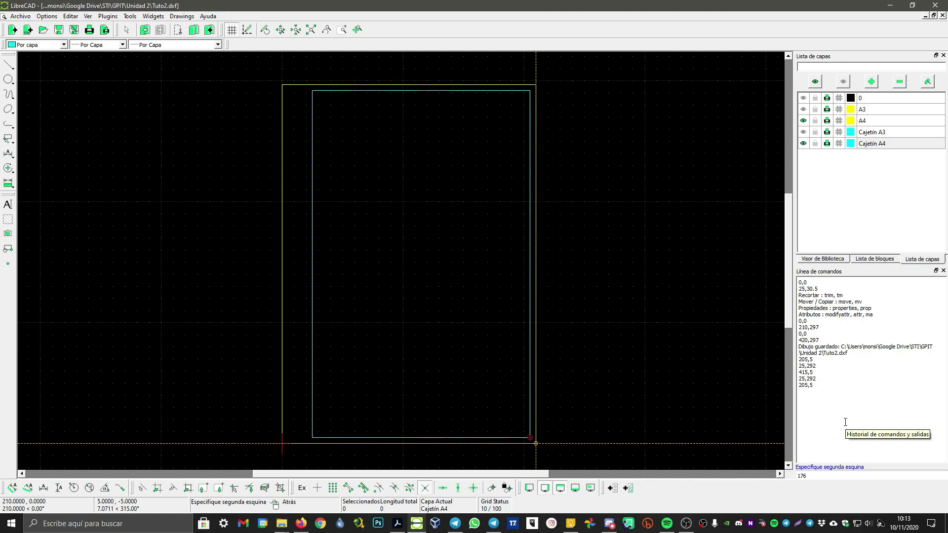
text(176,47)
key(Return)
scroll(547, 402, up, 4)
middle_drag(546, 405, 567, 320)
scroll(529, 347, up, 1)
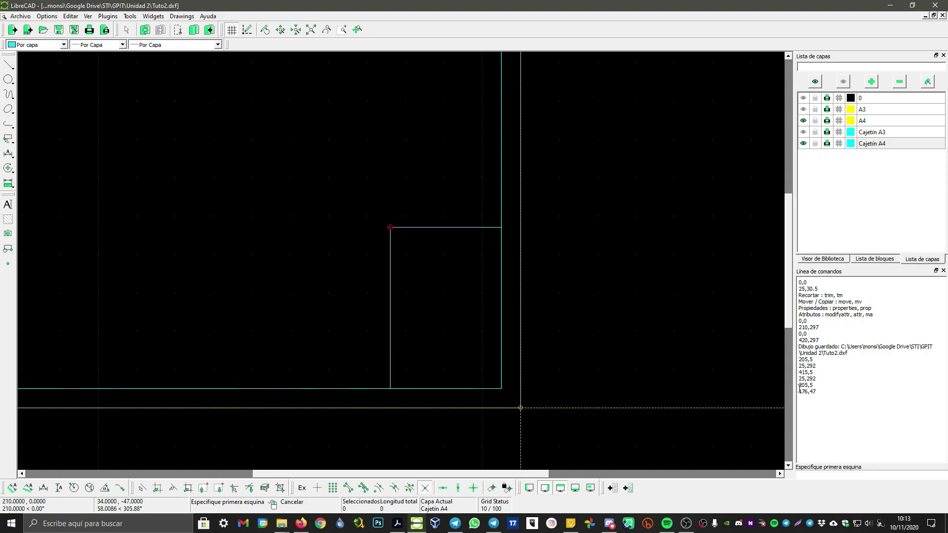
scroll(514, 383, down, 1)
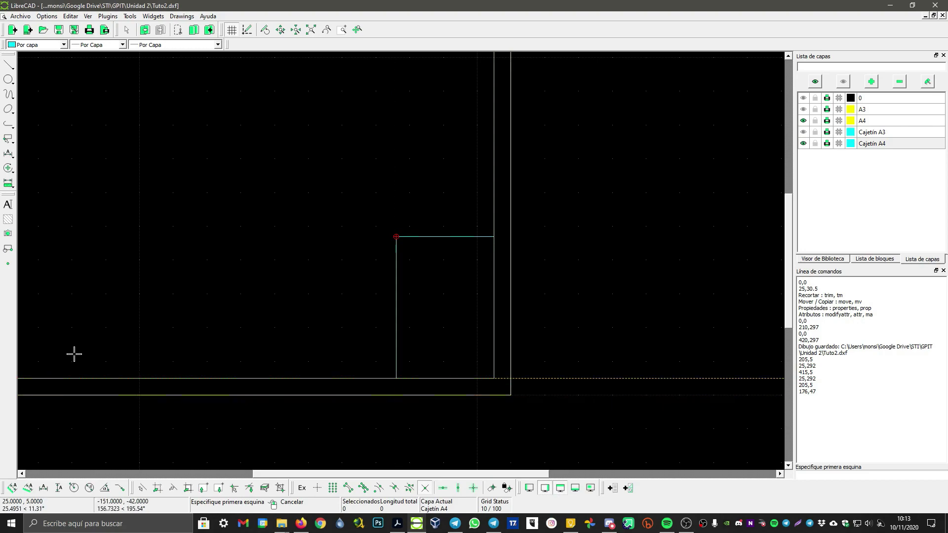
- Draw a second title-block rectangle on Cajetín A4 with opposite corners at 175,5 and 25,47, and finish the Rectangle command
drag(404, 475, 350, 478)
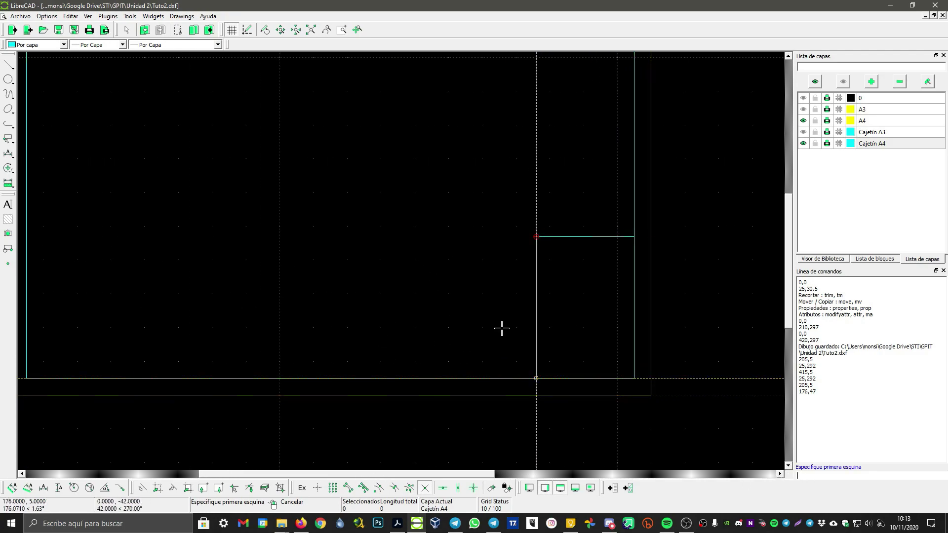
click(855, 479)
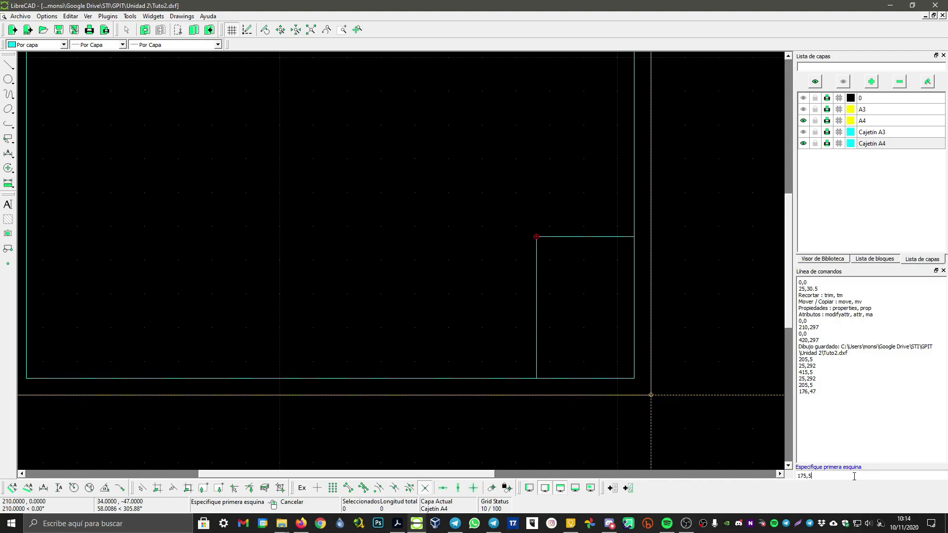
text(175,5)
key(Return)
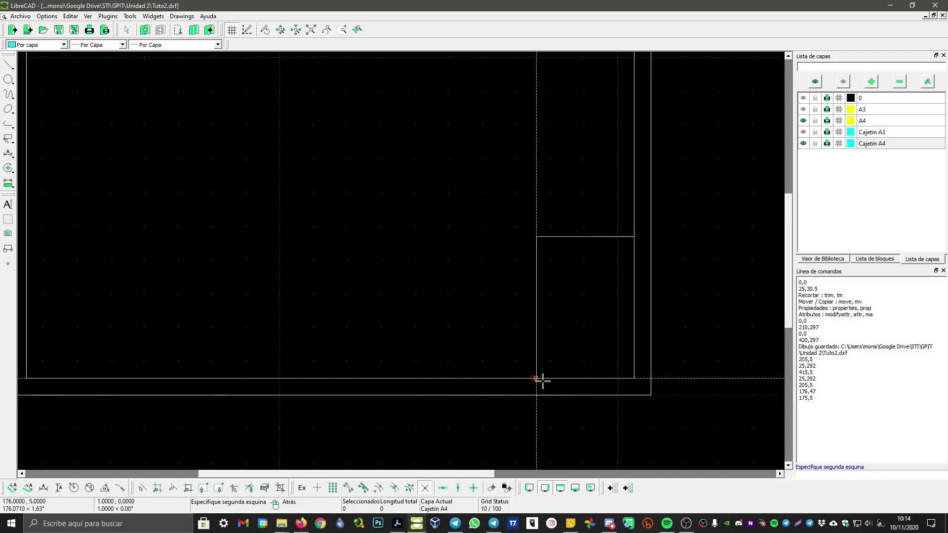
scroll(540, 381, up, 2)
scroll(533, 379, up, 5)
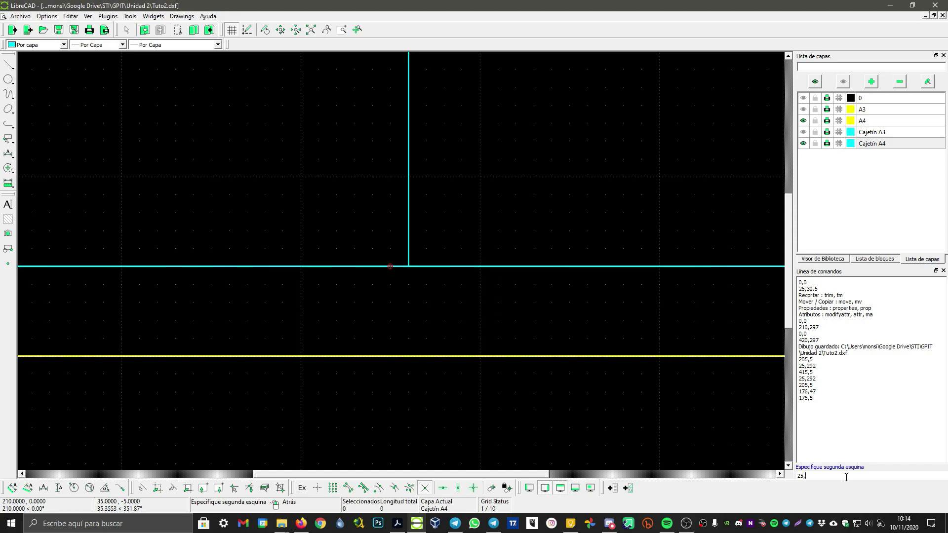
key(Return)
scroll(550, 190, down, 6)
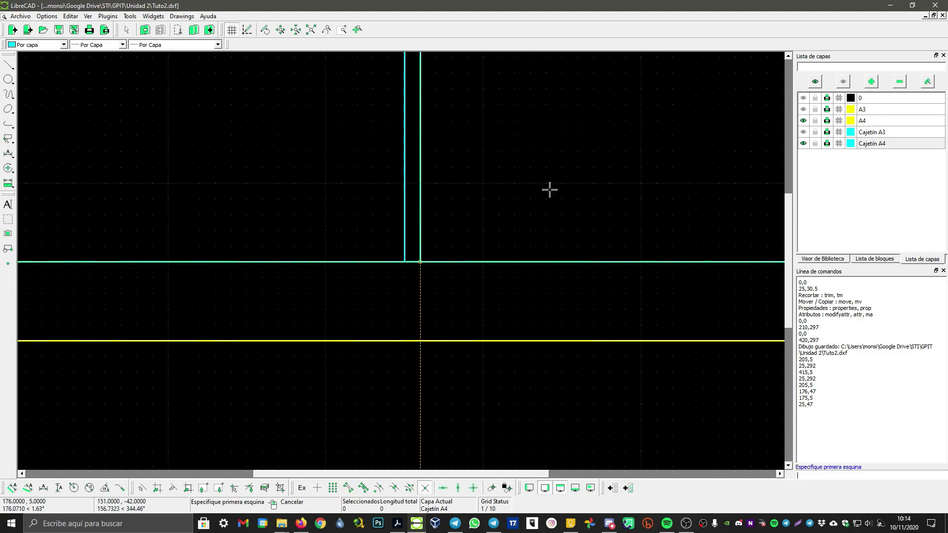
scroll(425, 201, down, 3)
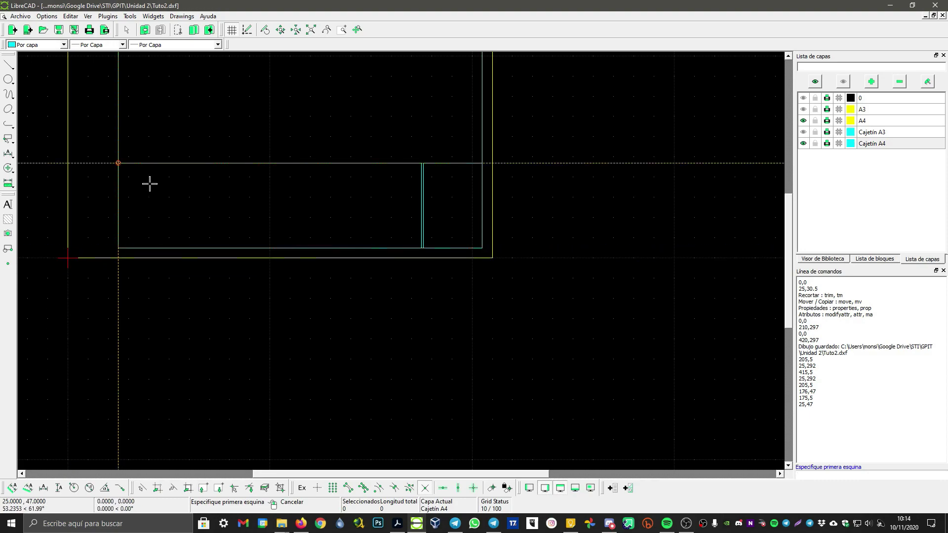
right_click(302, 235)
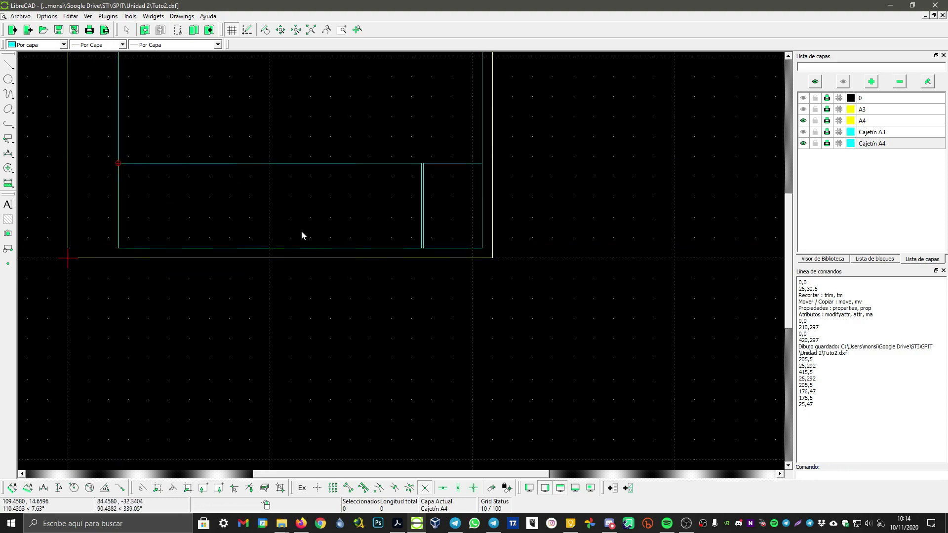
drag(533, 475, 525, 477)
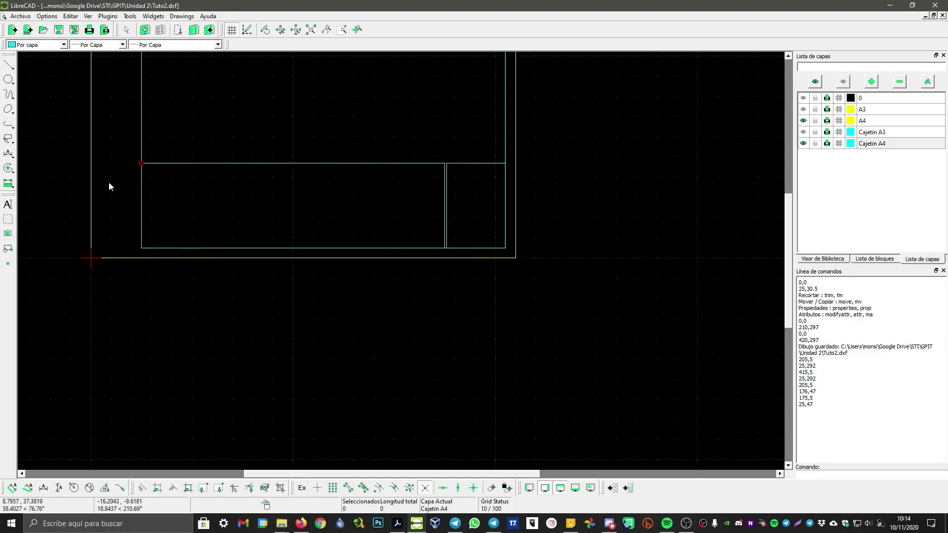
click(8, 65)
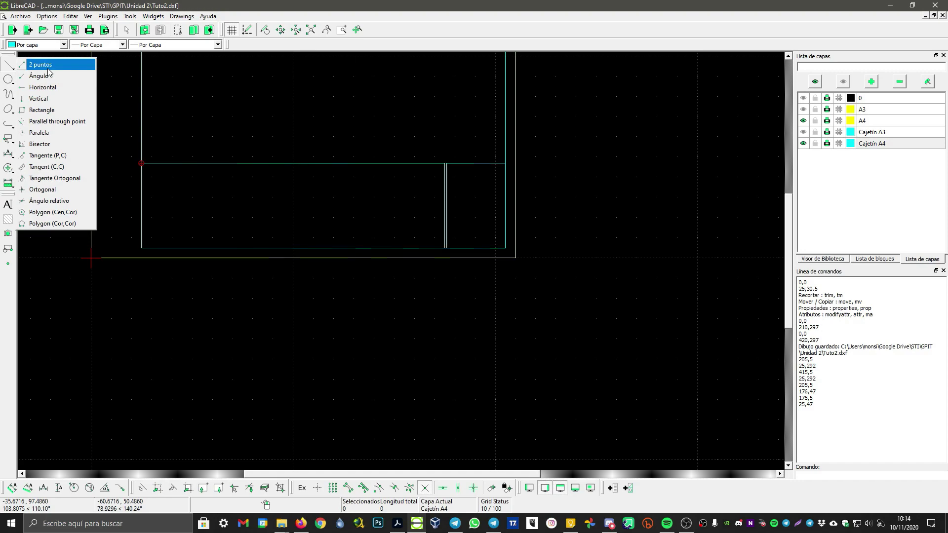
click(48, 67)
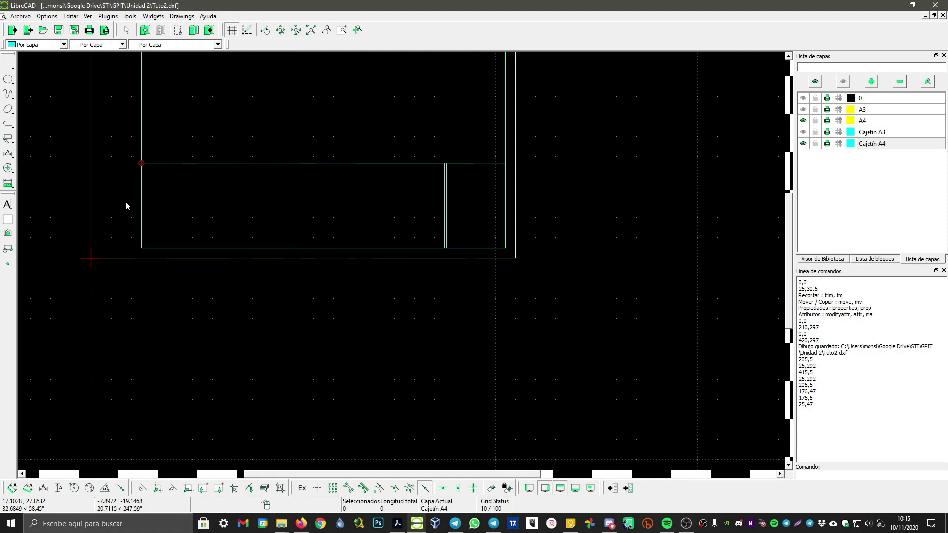
- Create yellow (Amarillo) parallel lines spaced 7 units apart, working downward from the upper edge of the wide title-block rectangle
right_click(163, 132)
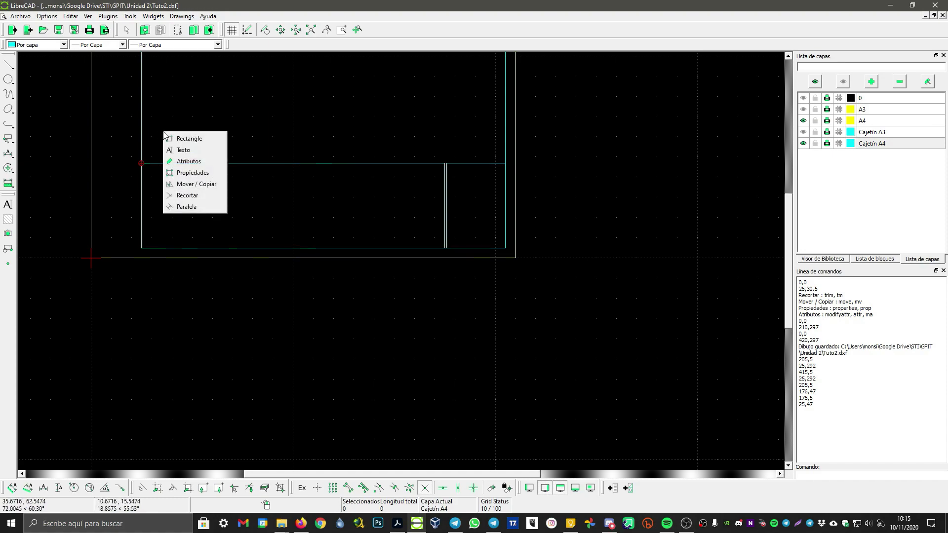
click(191, 207)
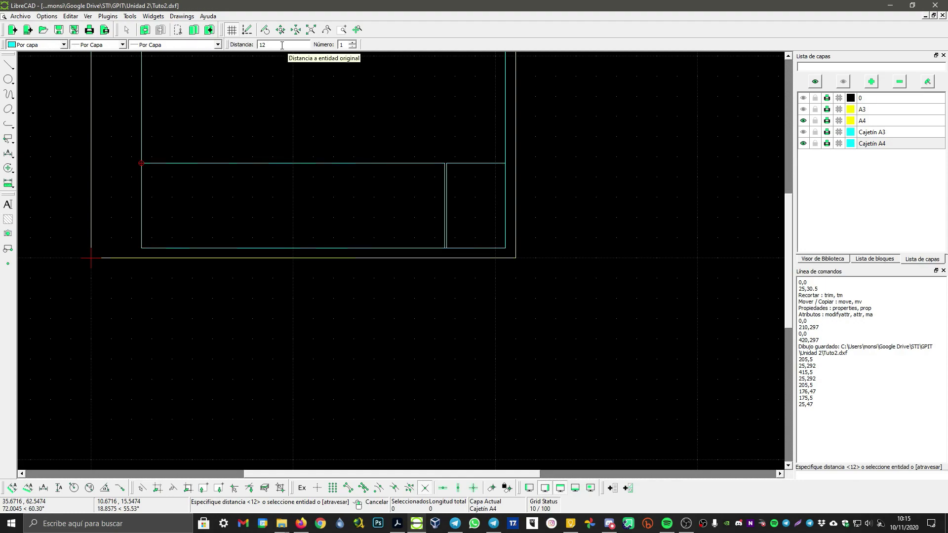
drag(267, 43, 258, 44)
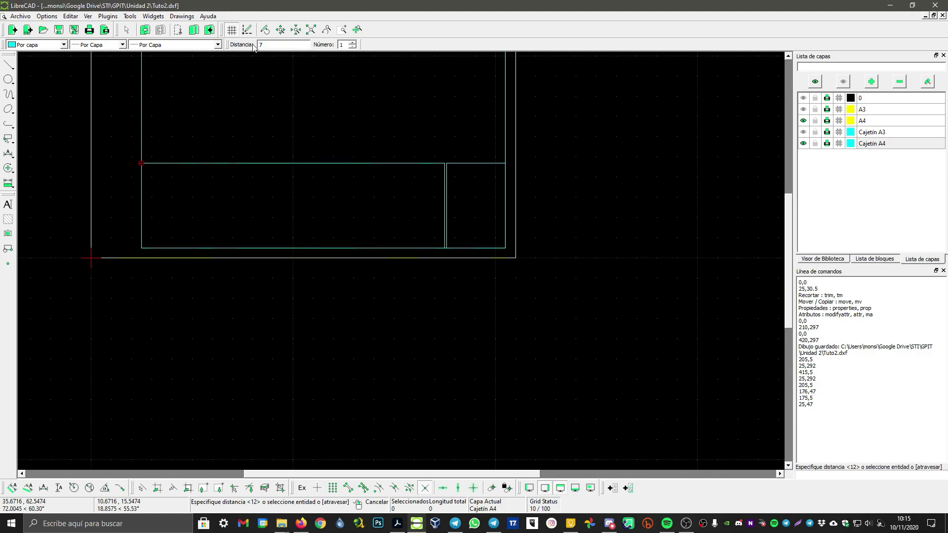
key(Return)
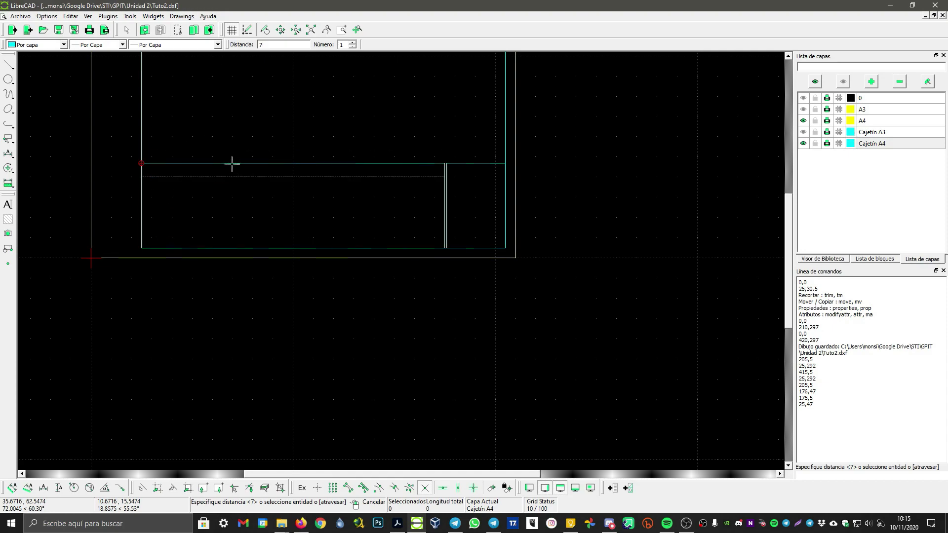
click(40, 47)
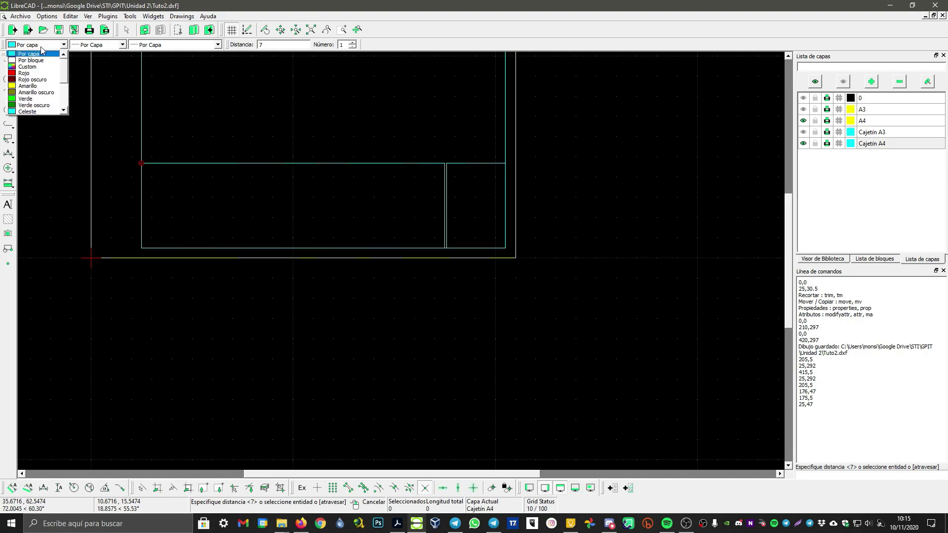
click(28, 86)
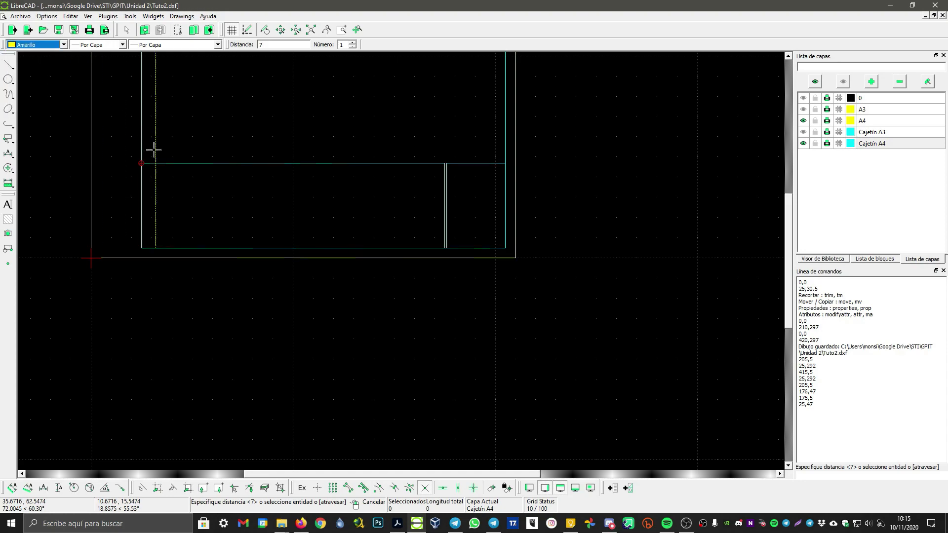
click(176, 172)
click(174, 195)
click(175, 205)
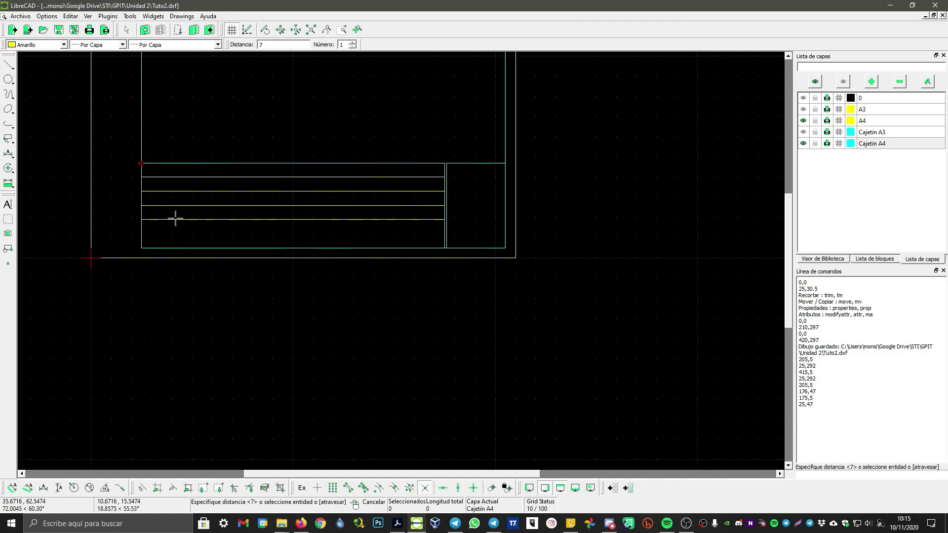